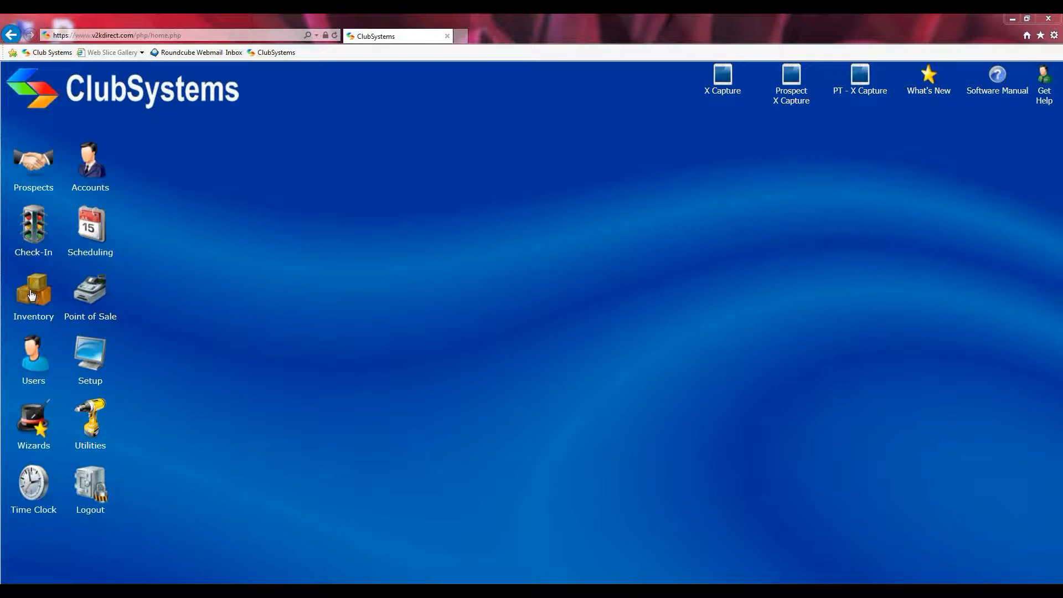
Open a new inventory item form and review its item number, name, quick pick name and manufacturer fields.
click(30, 297)
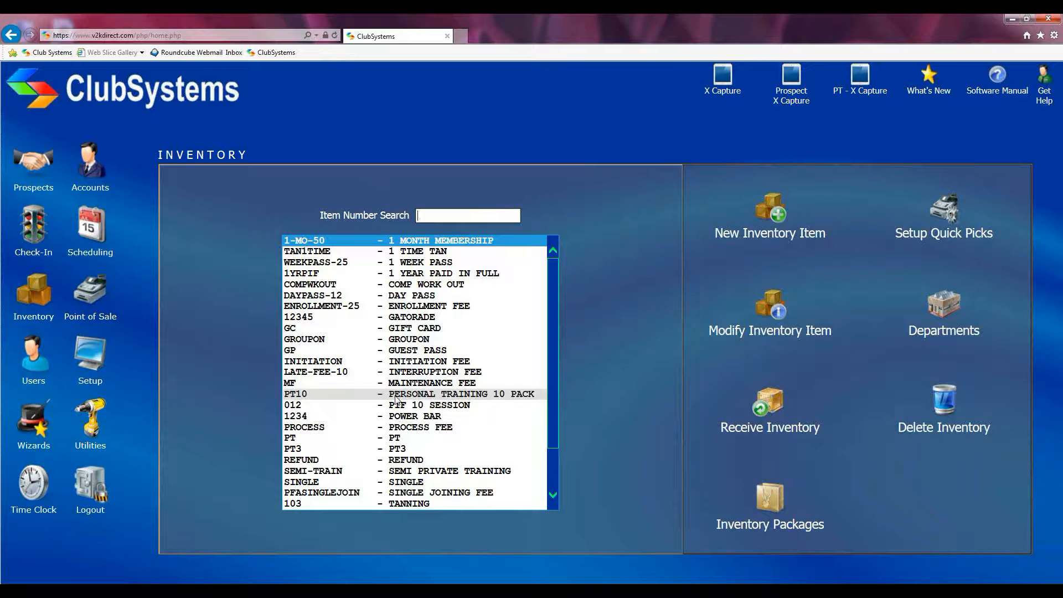
click(773, 207)
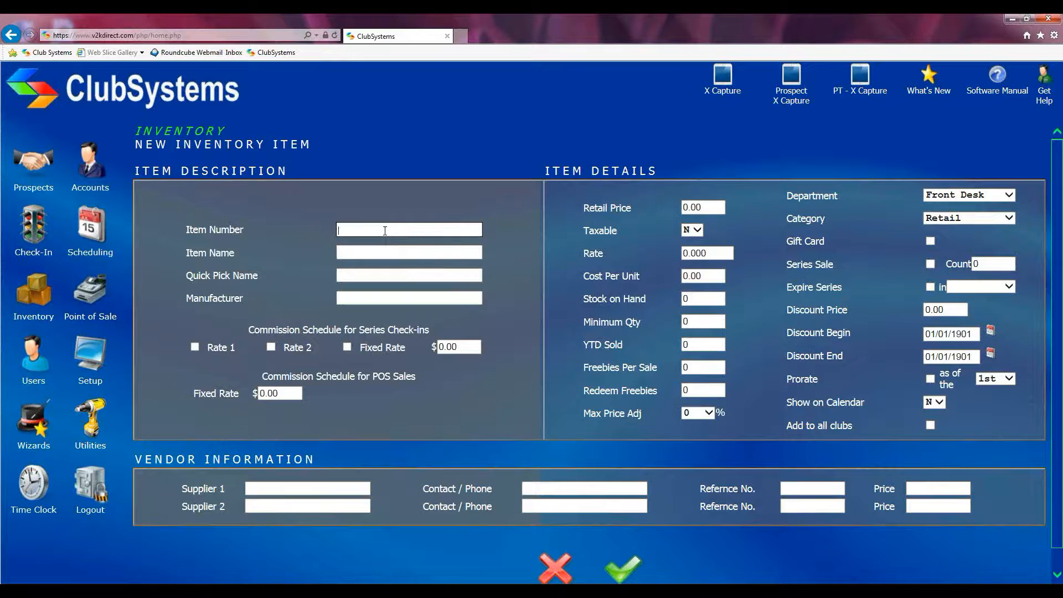
click(354, 253)
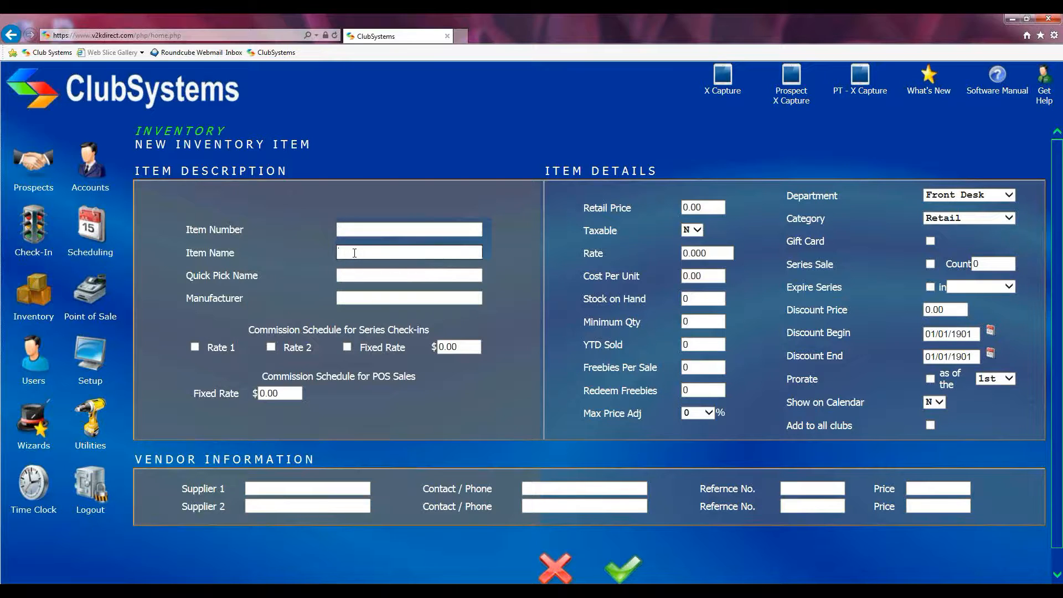
click(349, 275)
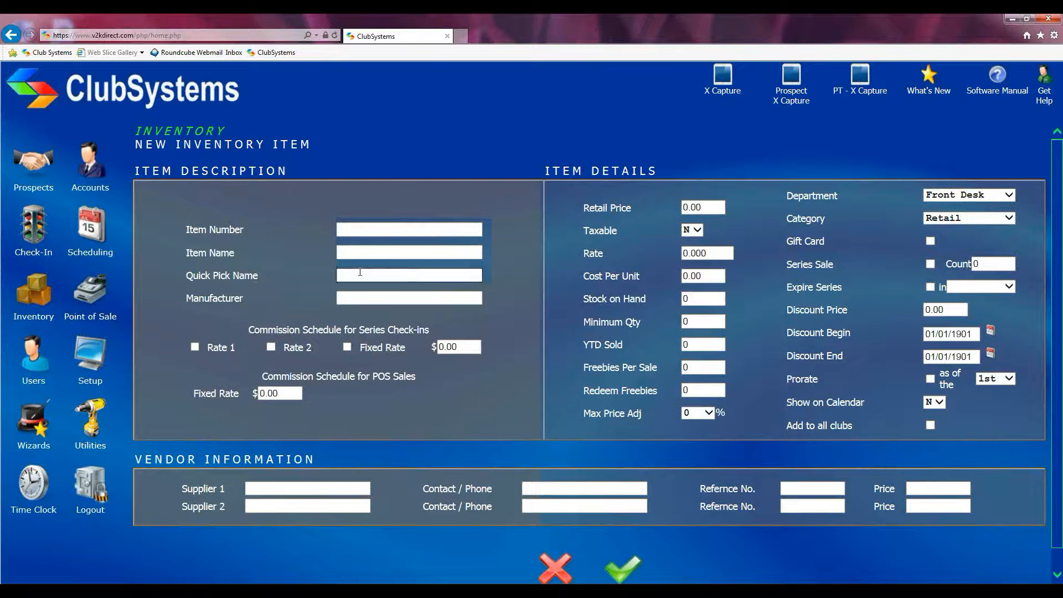
click(357, 254)
click(350, 298)
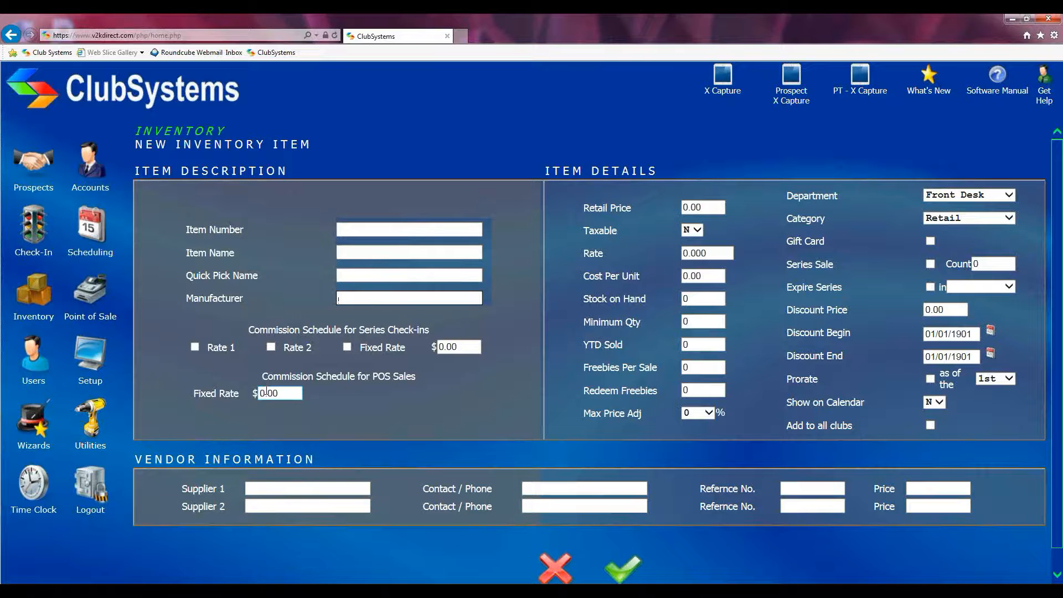
Try the Rate 1 and Rate 2 options in the commission schedule for series check-ins.
click(247, 329)
drag(246, 329, 397, 331)
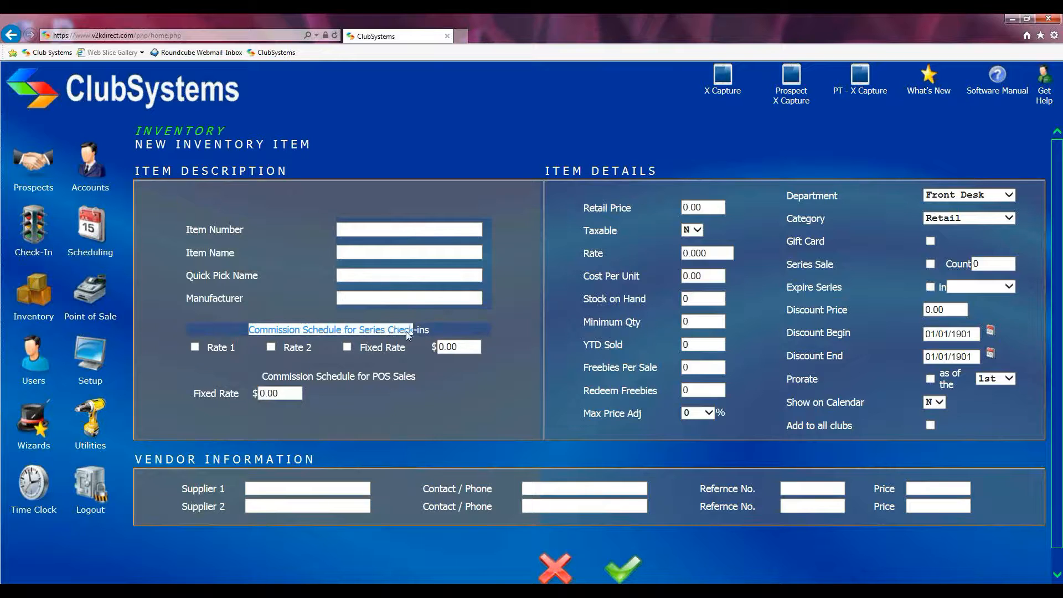
click(218, 354)
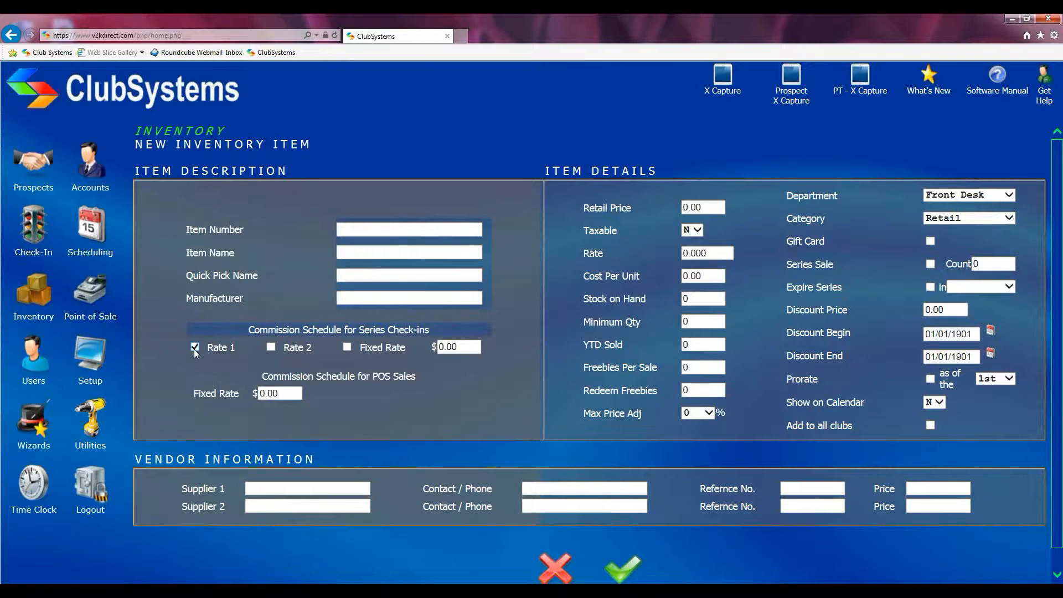
click(270, 347)
Open the fifth listed user's record for modification and examine the Series Commission Rate 1 and Rate 2 fields.
click(32, 360)
click(437, 233)
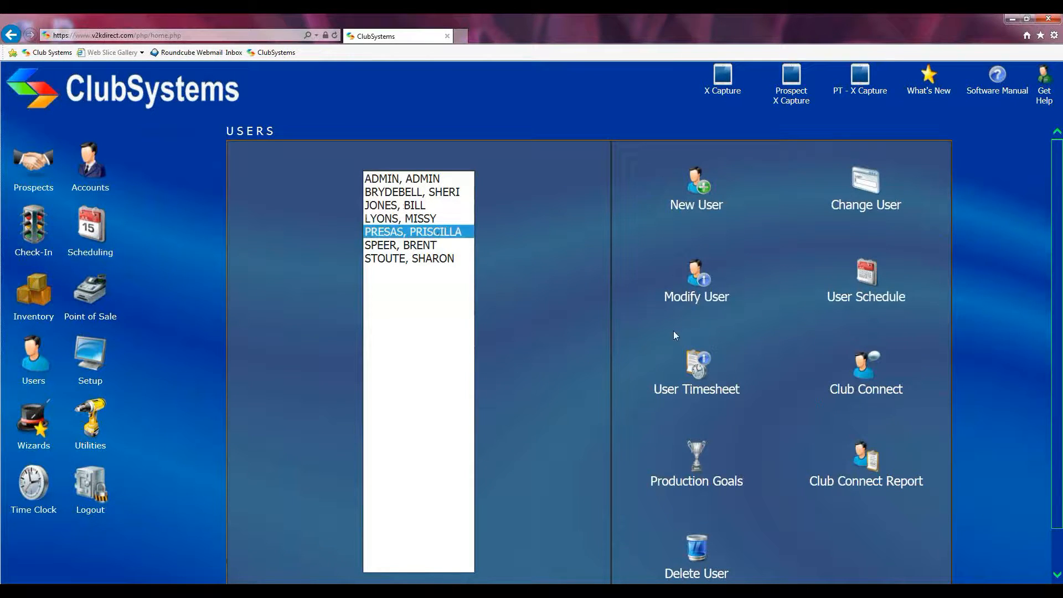
click(696, 284)
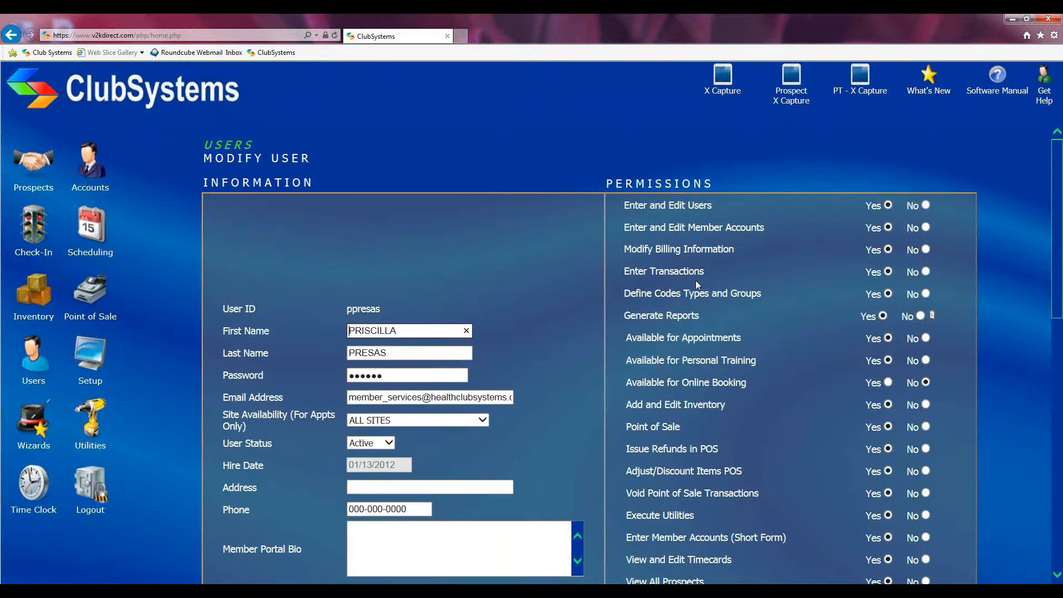
scroll(534, 307, down, 8)
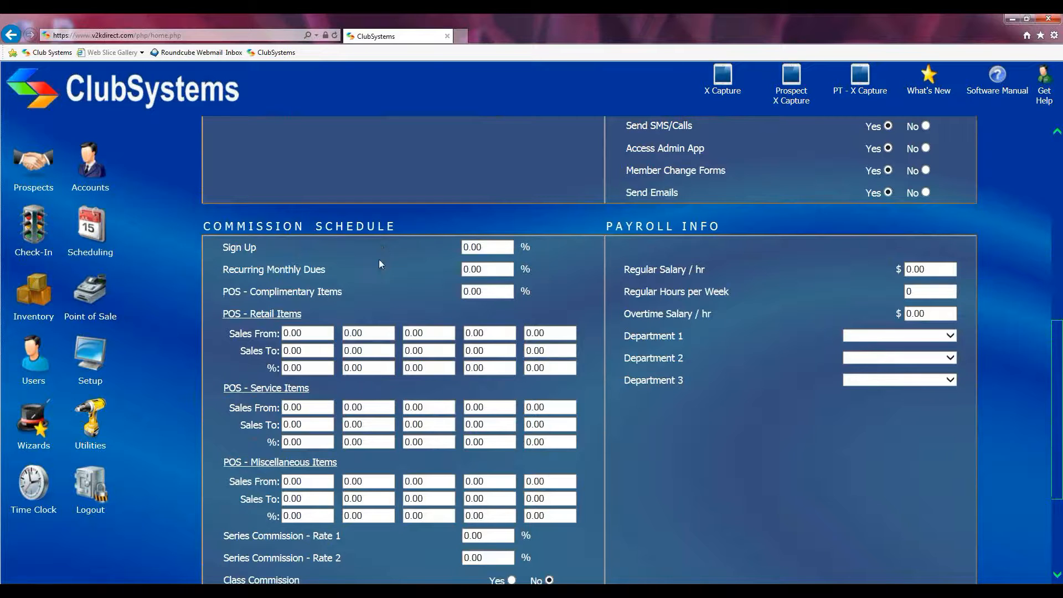
scroll(382, 266, down, 3)
drag(312, 394, 351, 395)
click(486, 396)
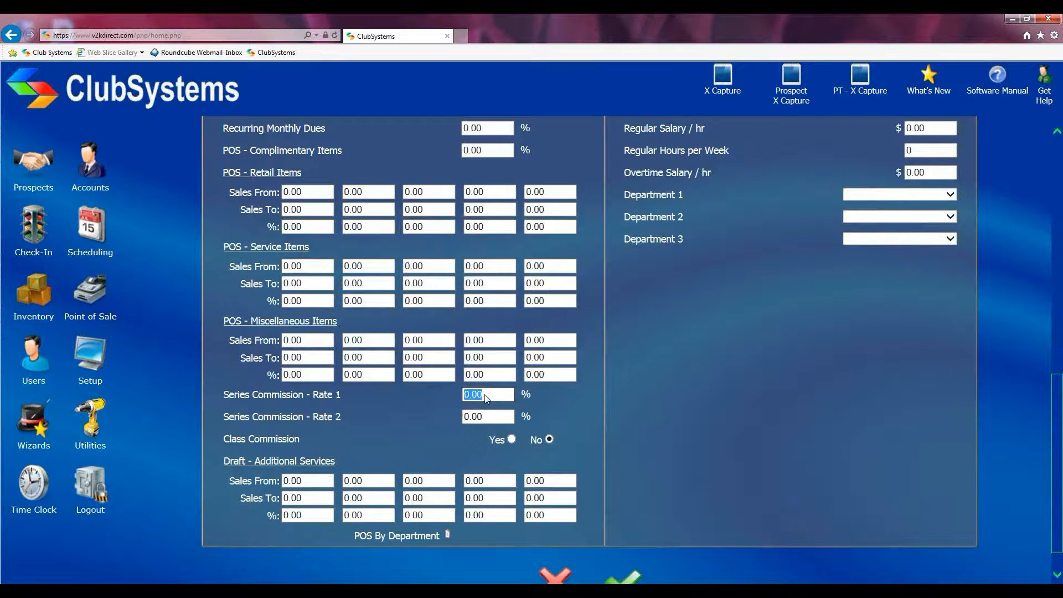
drag(311, 416, 340, 416)
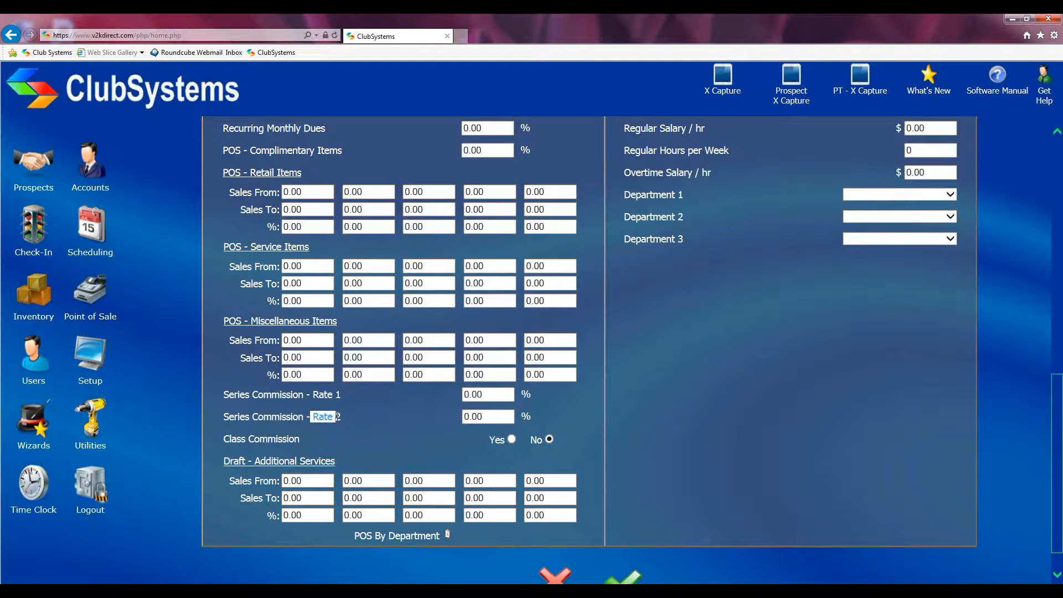
click(491, 416)
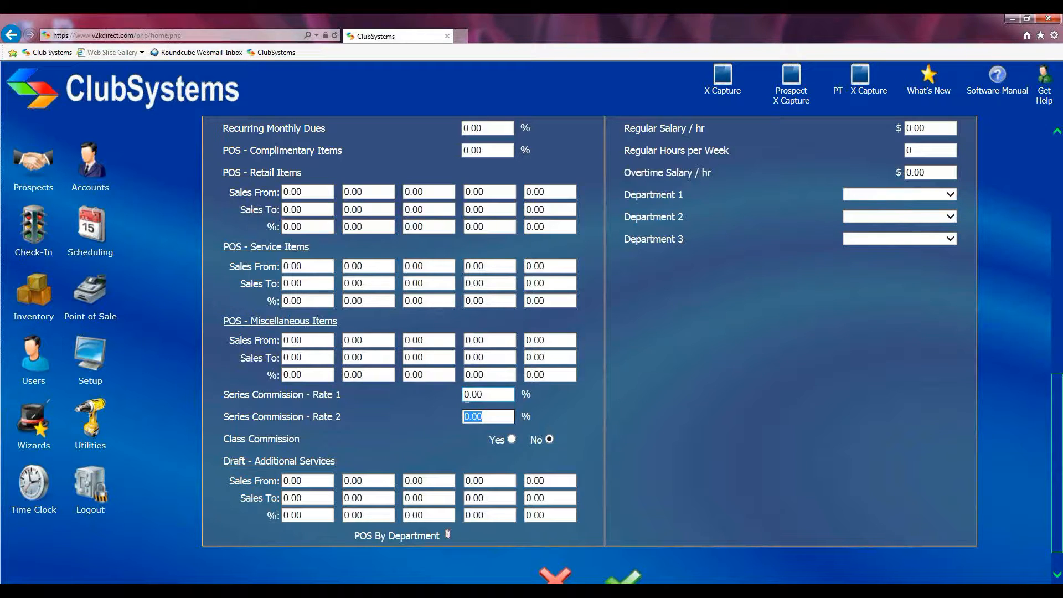
Return to the inventory and start a new inventory item.
click(35, 292)
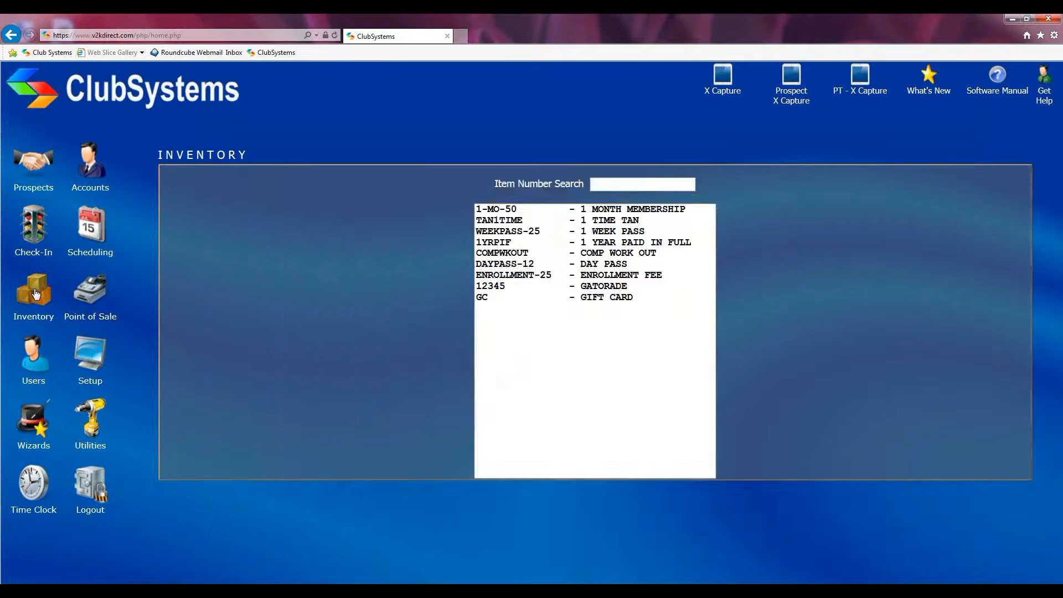
click(766, 212)
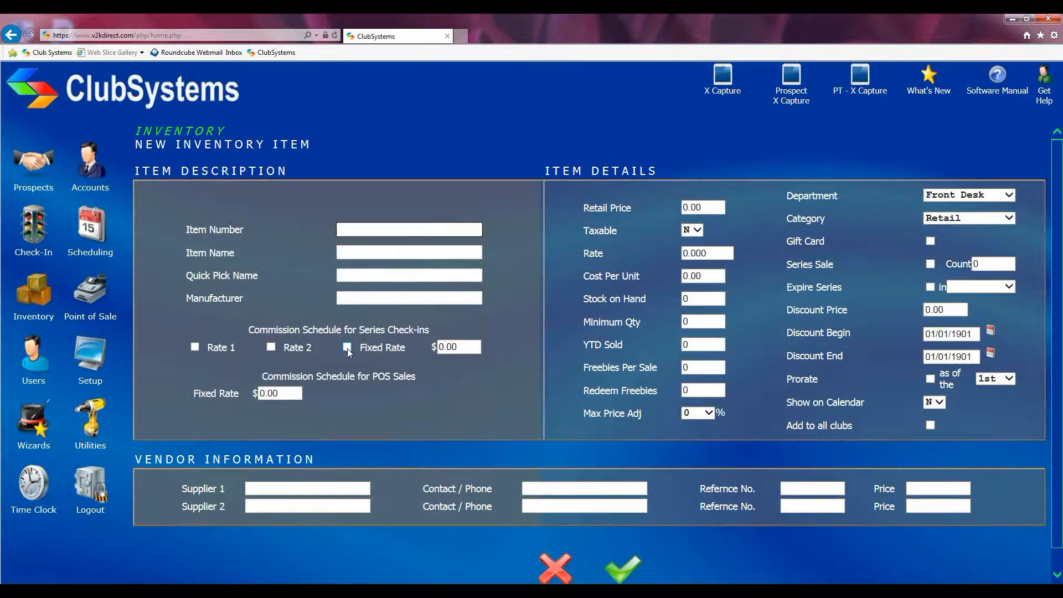
Examine the Fixed Rate commission options for series check-ins and for POS sales.
click(347, 347)
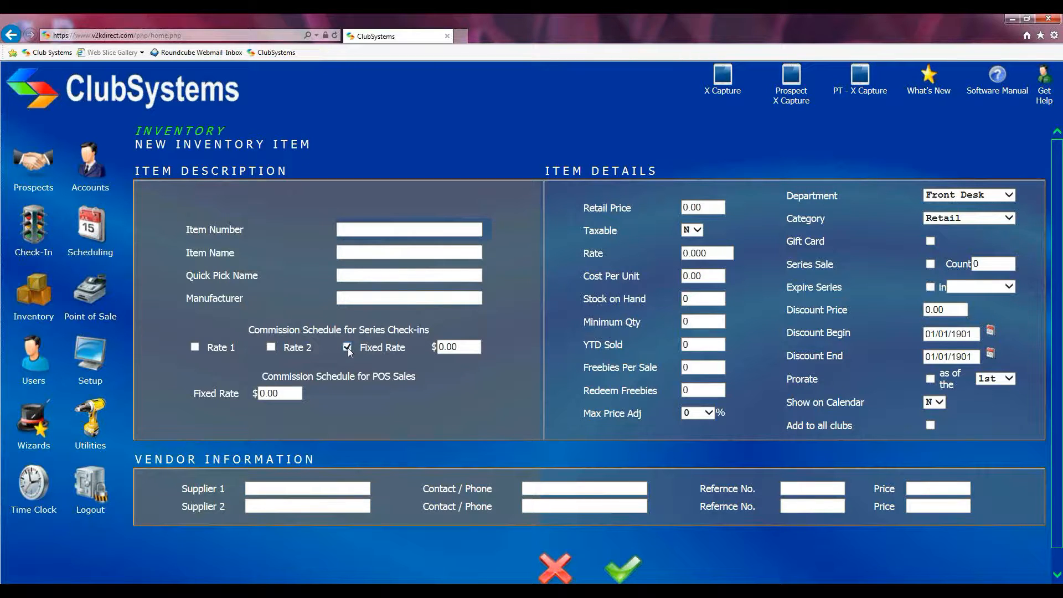
drag(463, 346, 436, 347)
drag(257, 373, 396, 379)
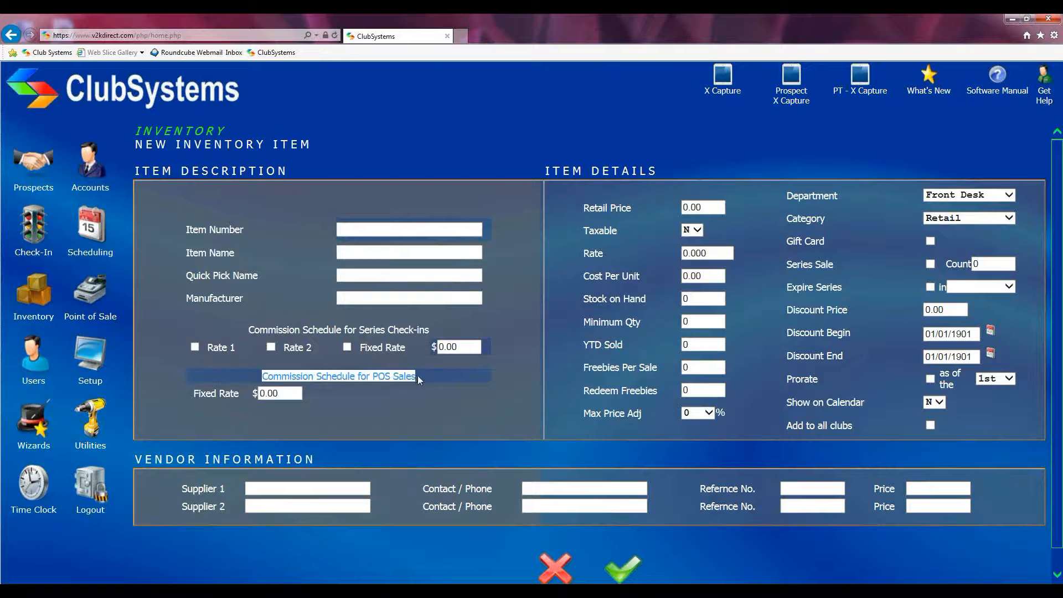
click(359, 400)
click(266, 394)
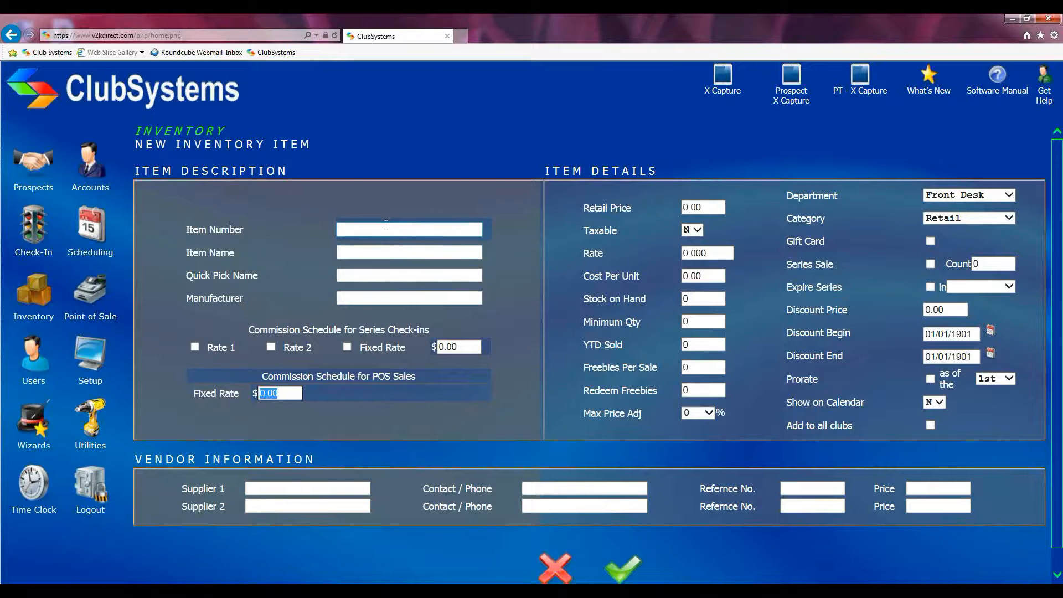
click(344, 415)
click(354, 229)
click(264, 393)
click(326, 400)
drag(247, 329, 436, 324)
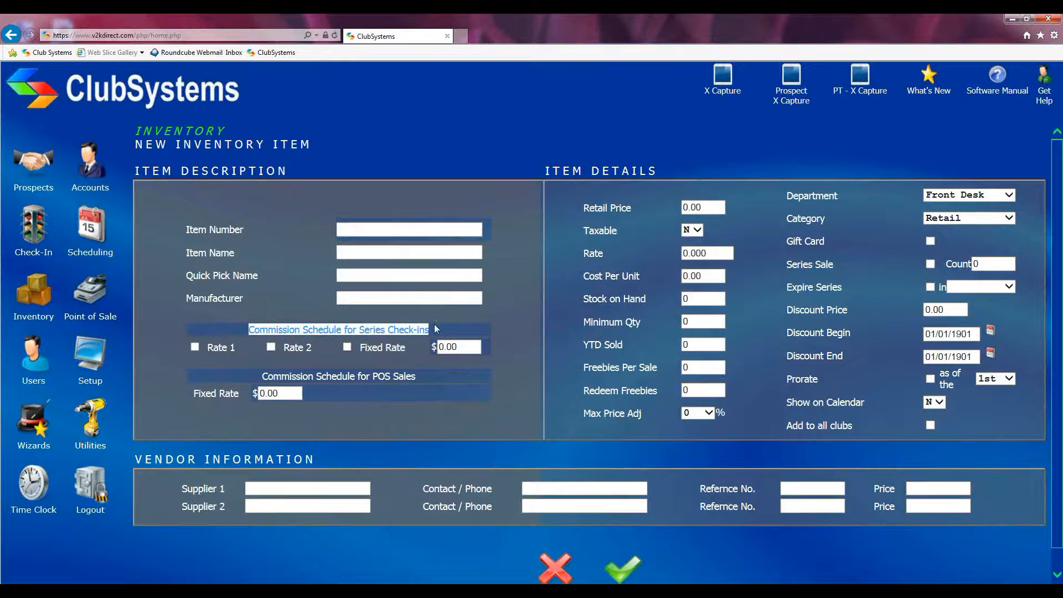
click(337, 412)
drag(248, 391, 284, 392)
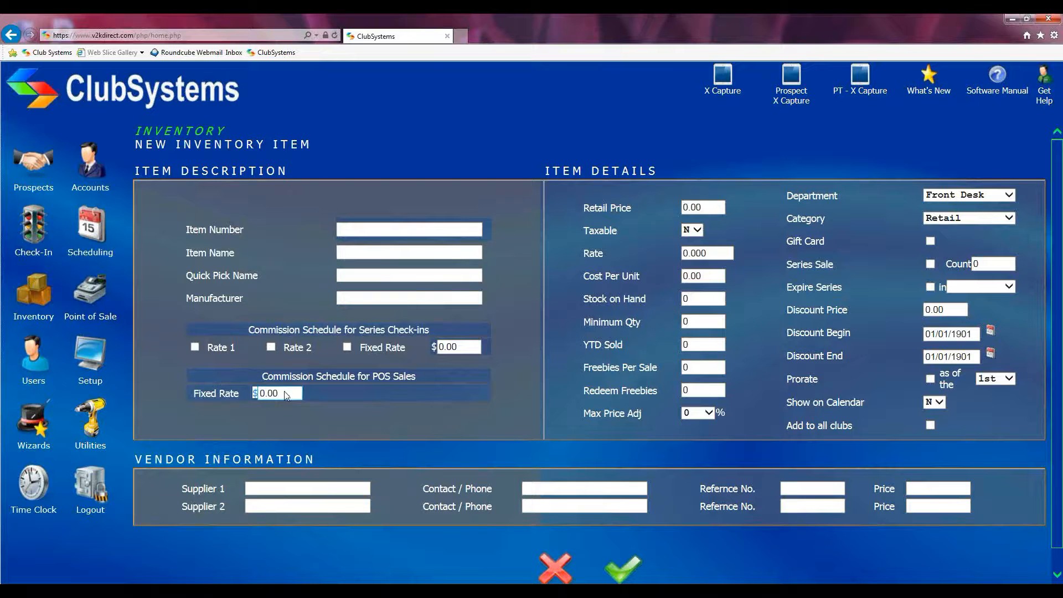
click(357, 225)
Check the retail price field and try setting Taxable to Y with its tax rate.
drag(545, 172, 668, 172)
click(641, 199)
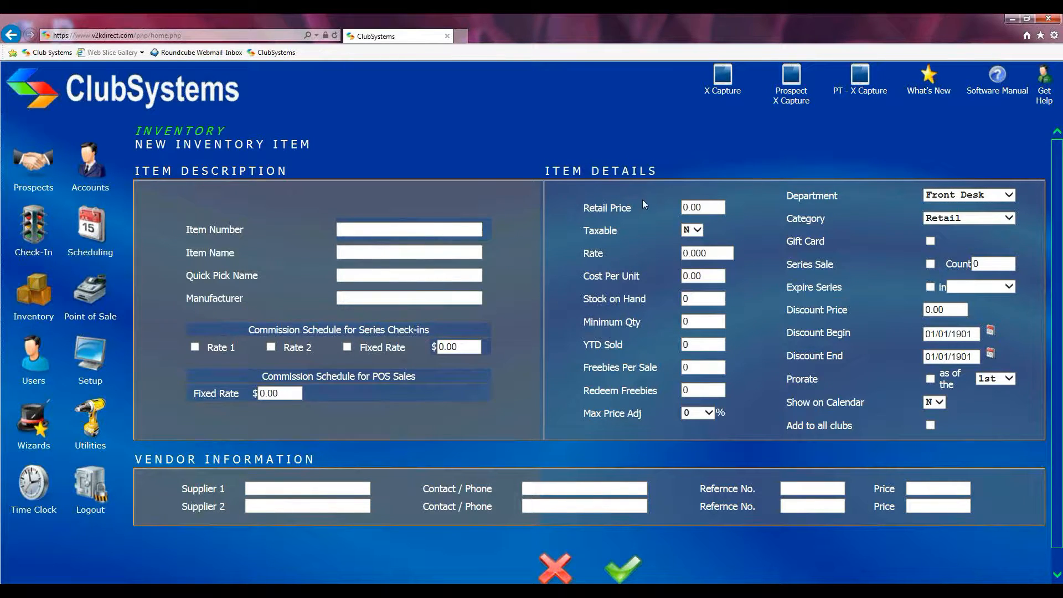
click(701, 207)
click(691, 229)
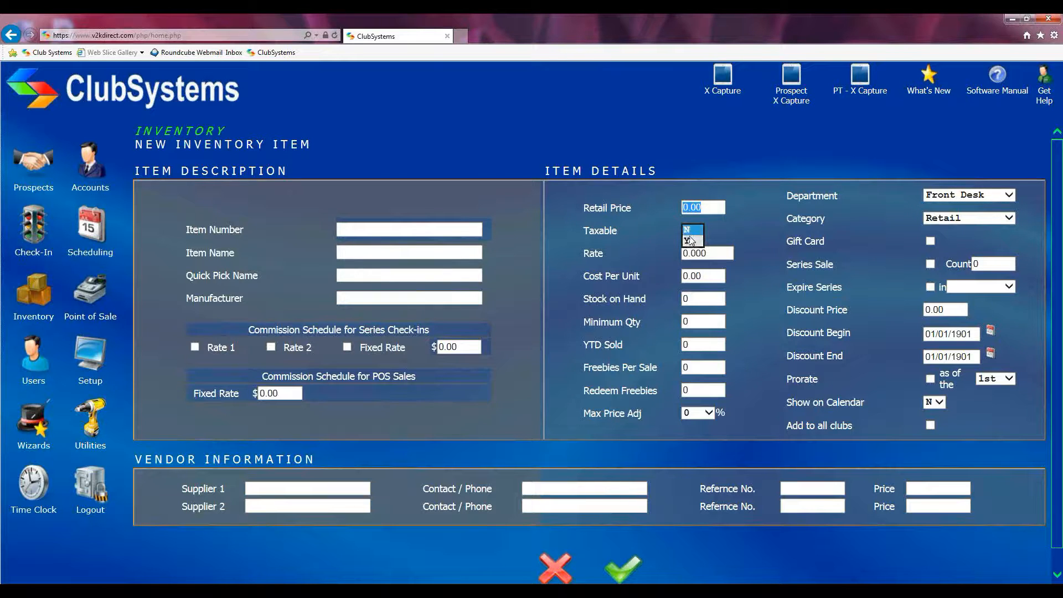
click(696, 230)
click(692, 245)
drag(711, 254, 685, 254)
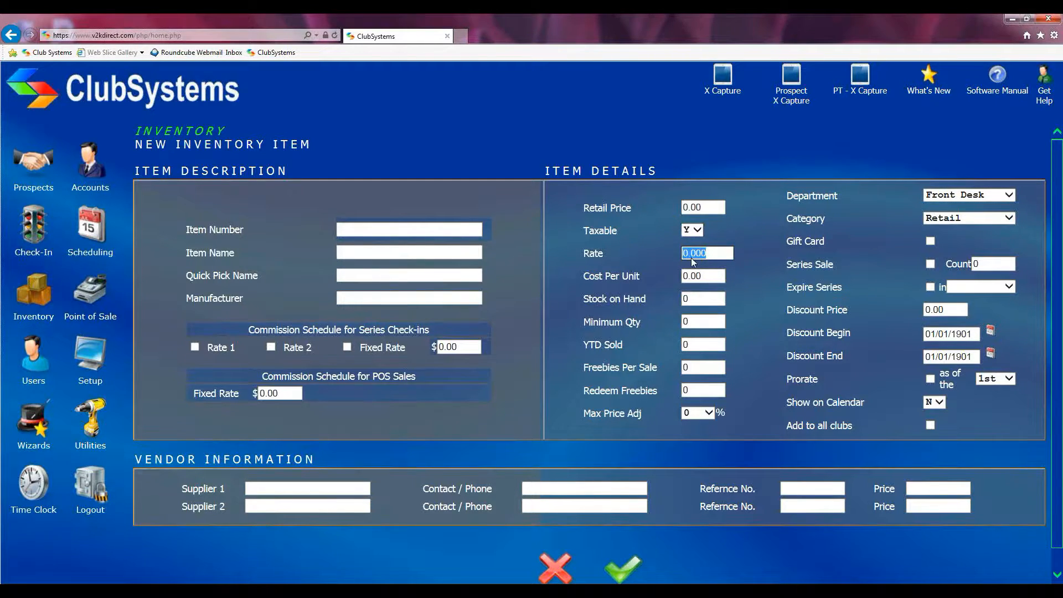
click(696, 230)
click(695, 257)
Examine the item's cost per unit, stock on hand, minimum quantity, YTD sold and freebies fields.
drag(716, 276, 670, 277)
click(672, 279)
drag(705, 276, 675, 279)
key(Tab)
click(694, 322)
click(697, 347)
click(695, 368)
click(687, 391)
click(694, 371)
click(700, 391)
Try a Freebies Per Sale value of 1 and reset it to 0.
click(701, 366)
key(BackSpace)
text(1)
click(689, 390)
double_click(690, 367)
text(0)
key(Tab)
Set the item's maximum price adjustment to 100%.
click(643, 419)
click(710, 414)
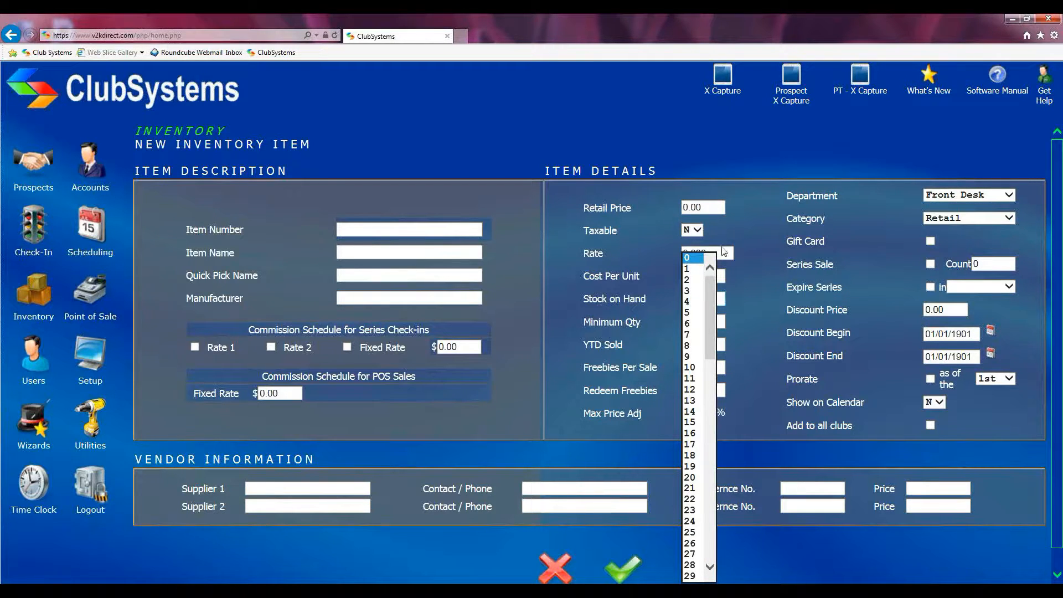
click(688, 258)
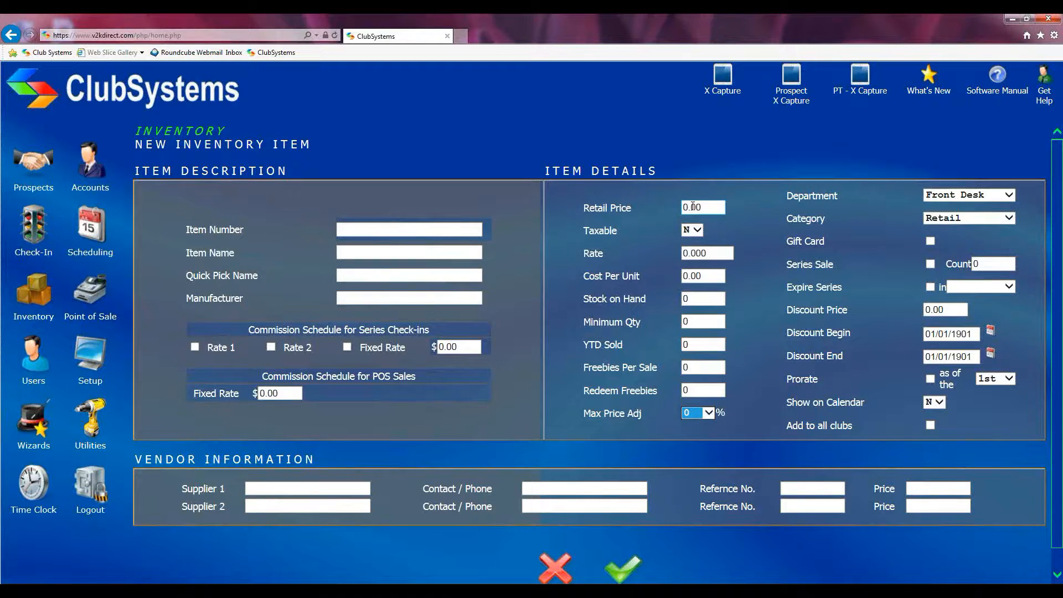
click(708, 412)
drag(710, 286, 710, 560)
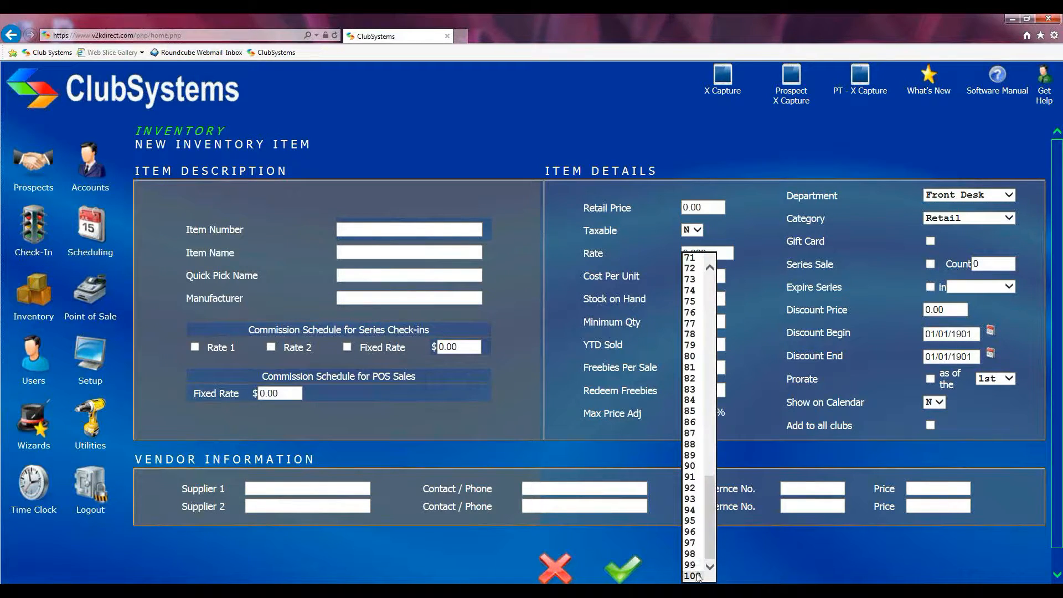
click(691, 576)
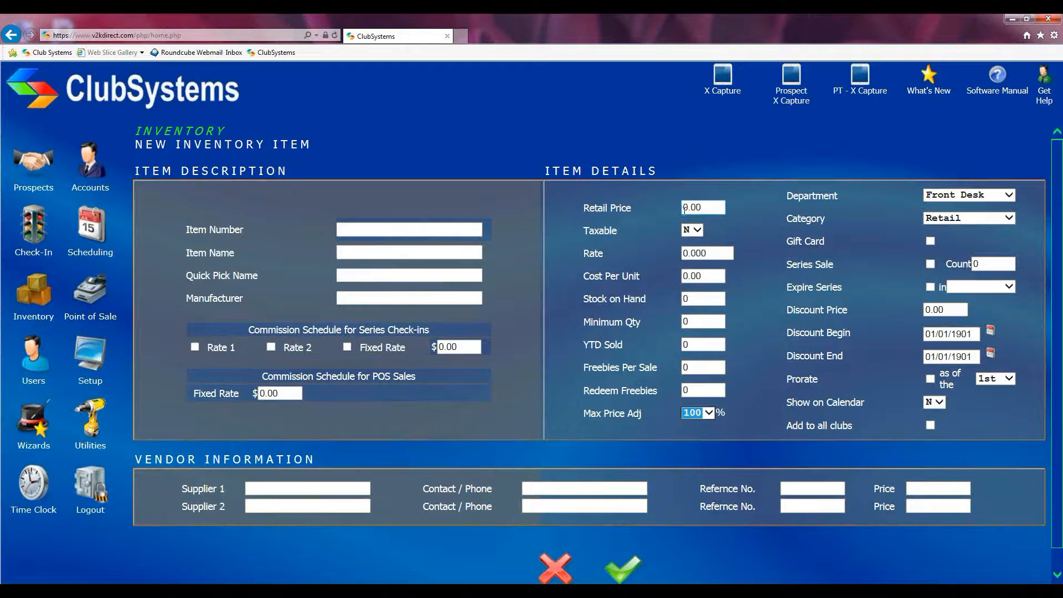
click(709, 412)
drag(708, 319, 716, 275)
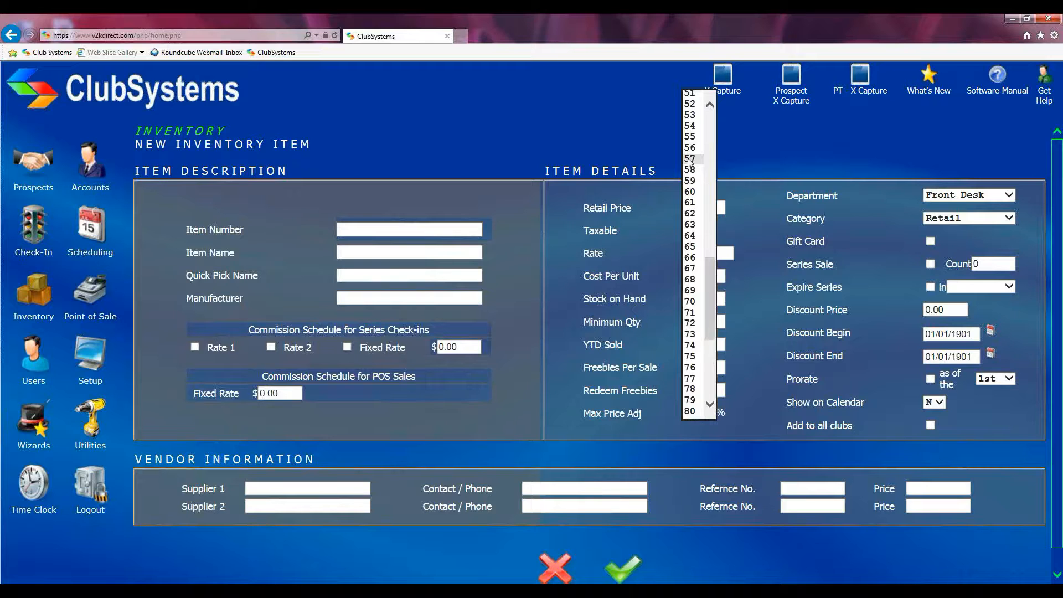
click(710, 434)
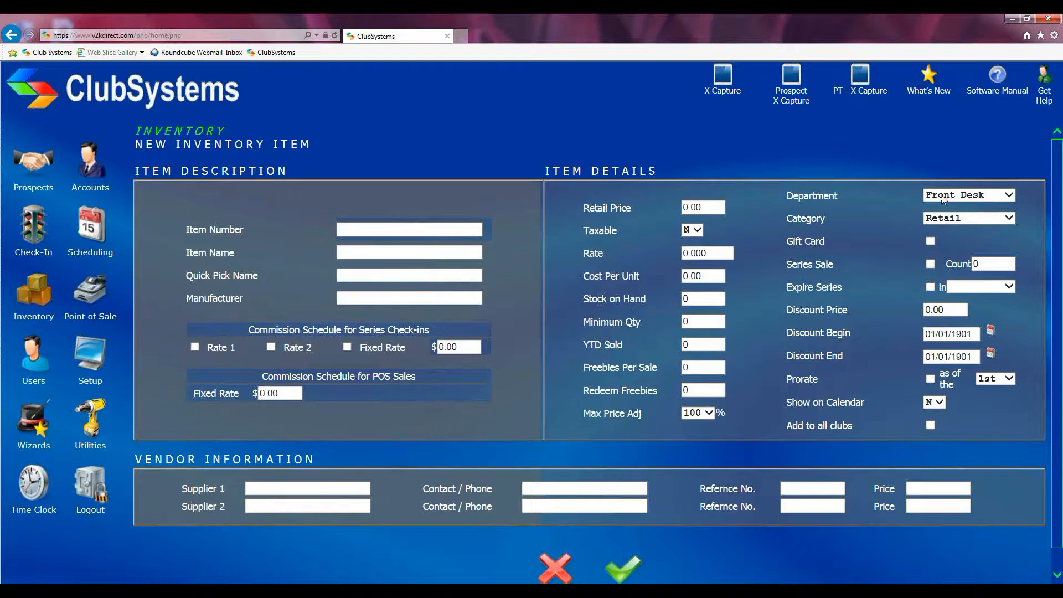
Examine the available department and category choices for the item.
click(1009, 195)
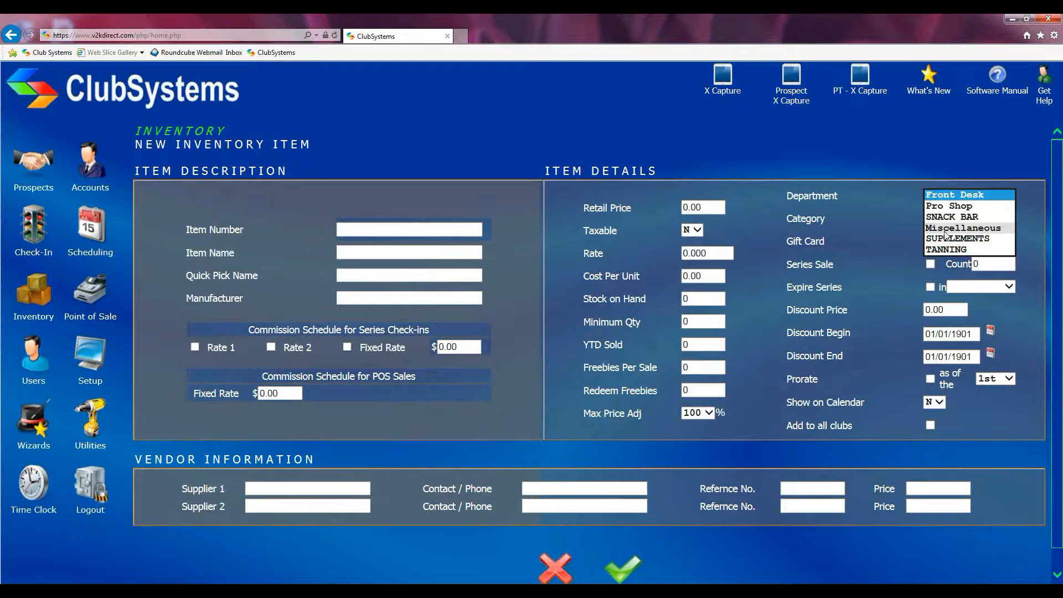
click(891, 211)
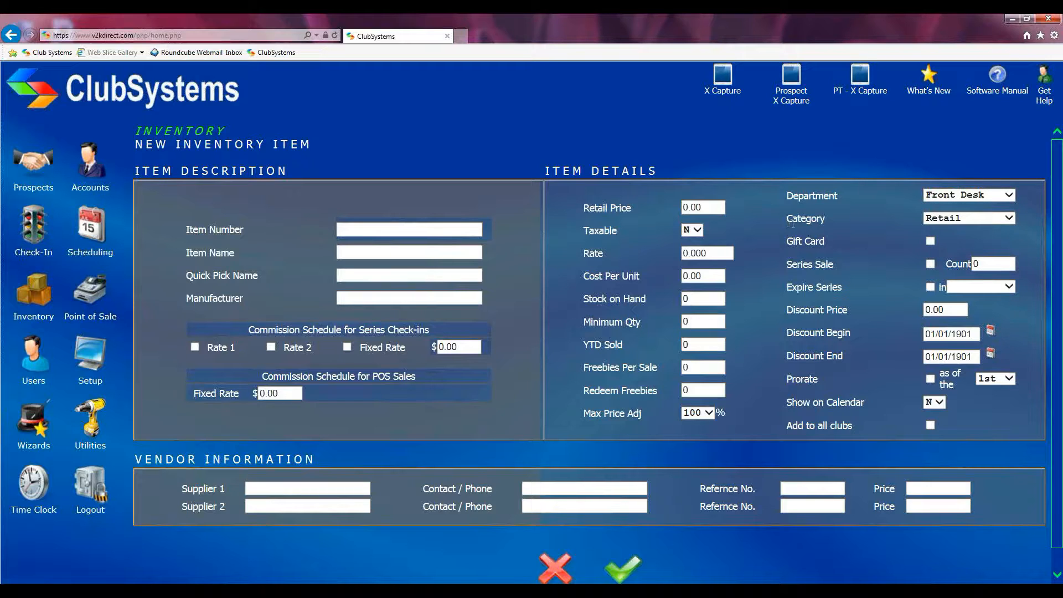
click(1008, 217)
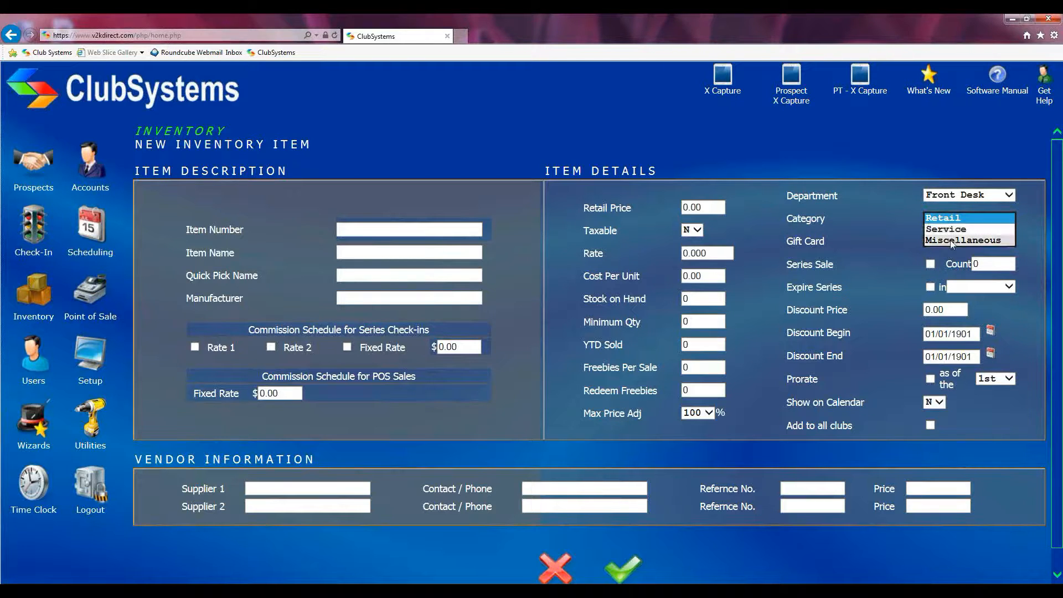
click(869, 240)
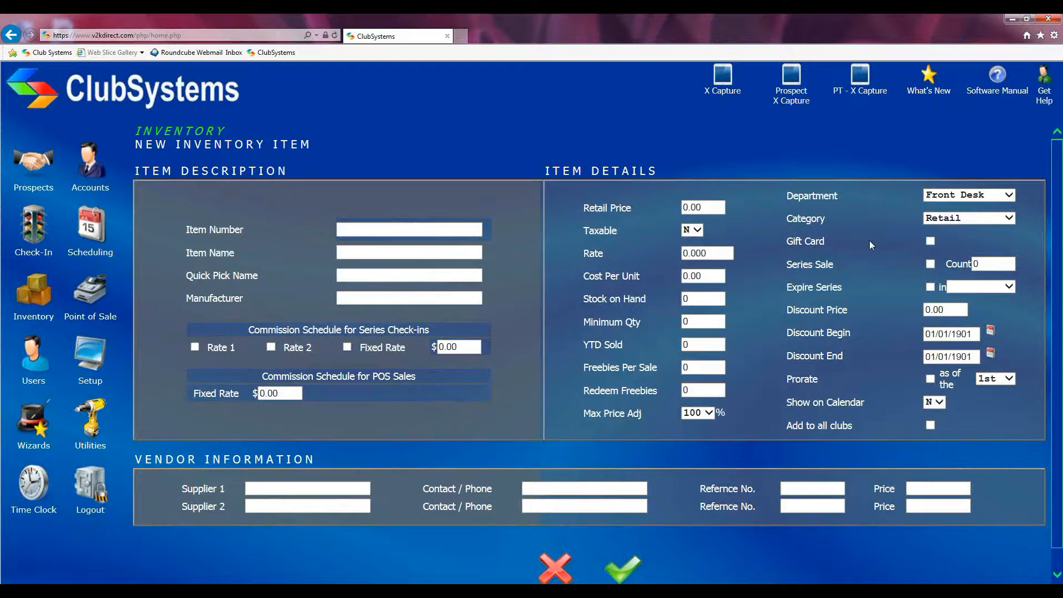
Try marking the item as a gift card and clear the option again.
click(929, 241)
key(Tab)
click(930, 241)
Make the item a series sale with a count of 6 that expires in 12 months.
click(930, 264)
click(989, 263)
double_click(976, 264)
text(6)
click(930, 286)
click(1012, 284)
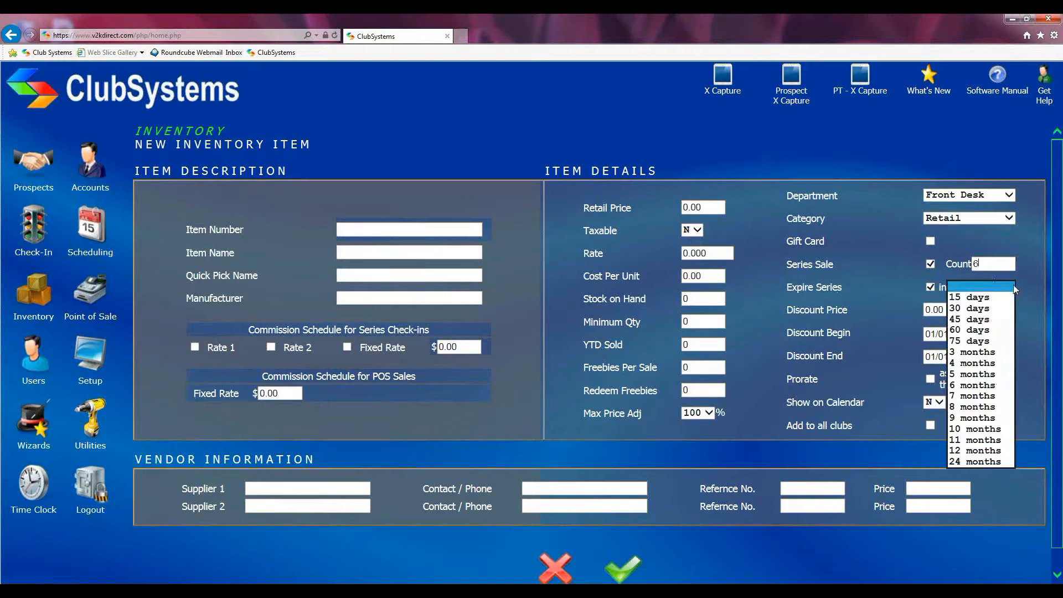
click(975, 451)
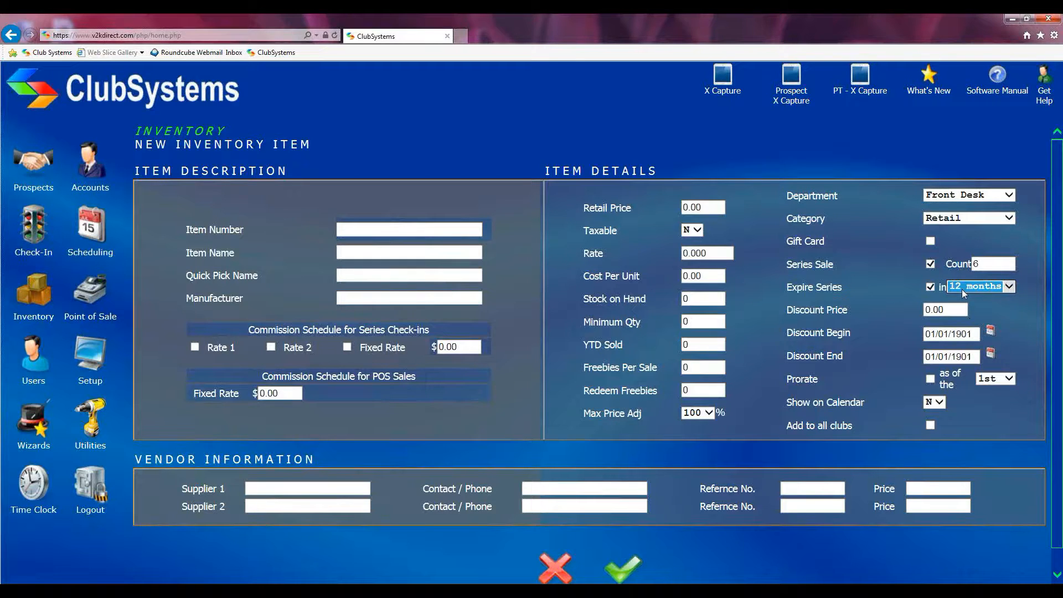
Clear the series expiration and its period, turn off the series sale option and set the series count to 0.
click(929, 287)
click(1012, 288)
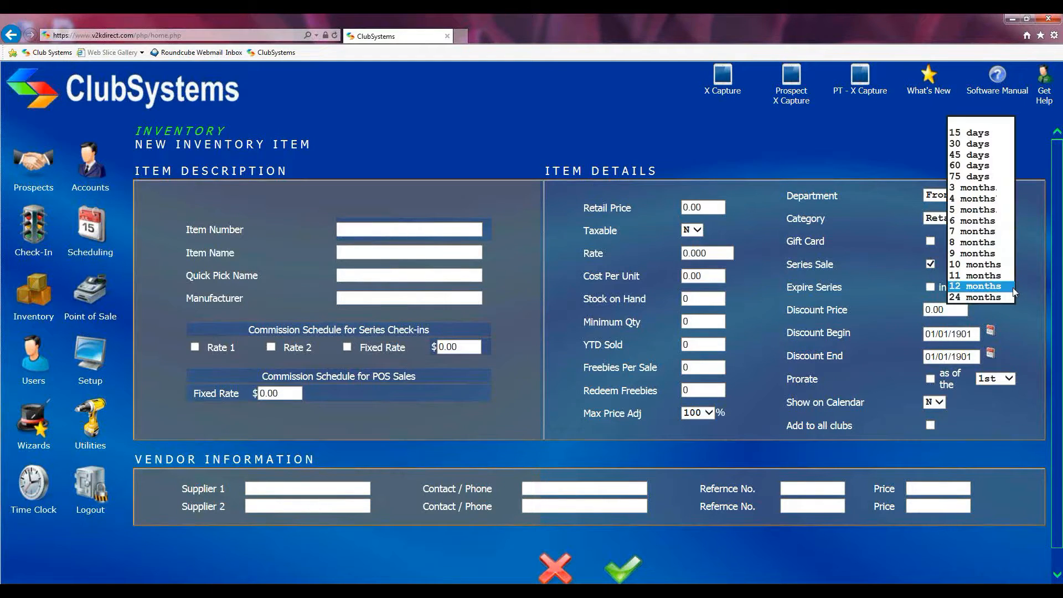
click(980, 122)
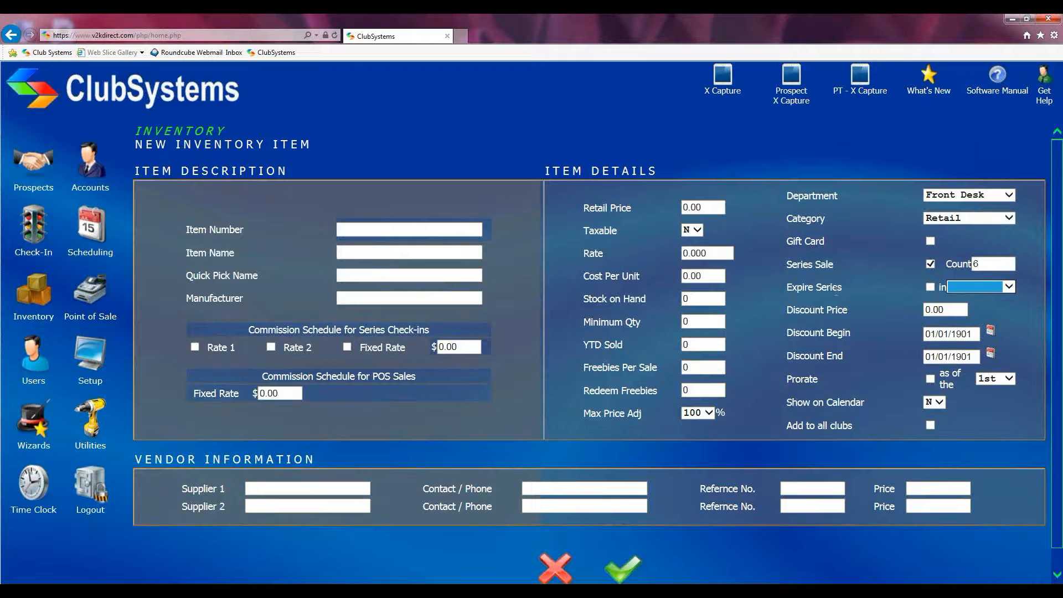
click(929, 263)
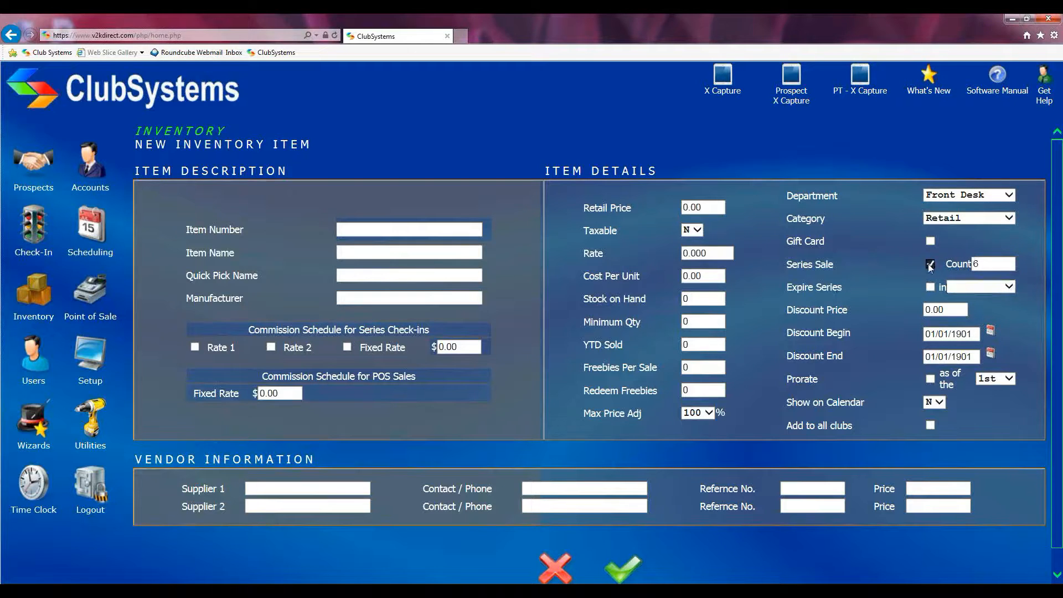
drag(989, 265, 954, 267)
text(0)
Set the new item's retail price to 25.00 and its discount price to 20.00.
double_click(948, 311)
click(967, 335)
click(976, 356)
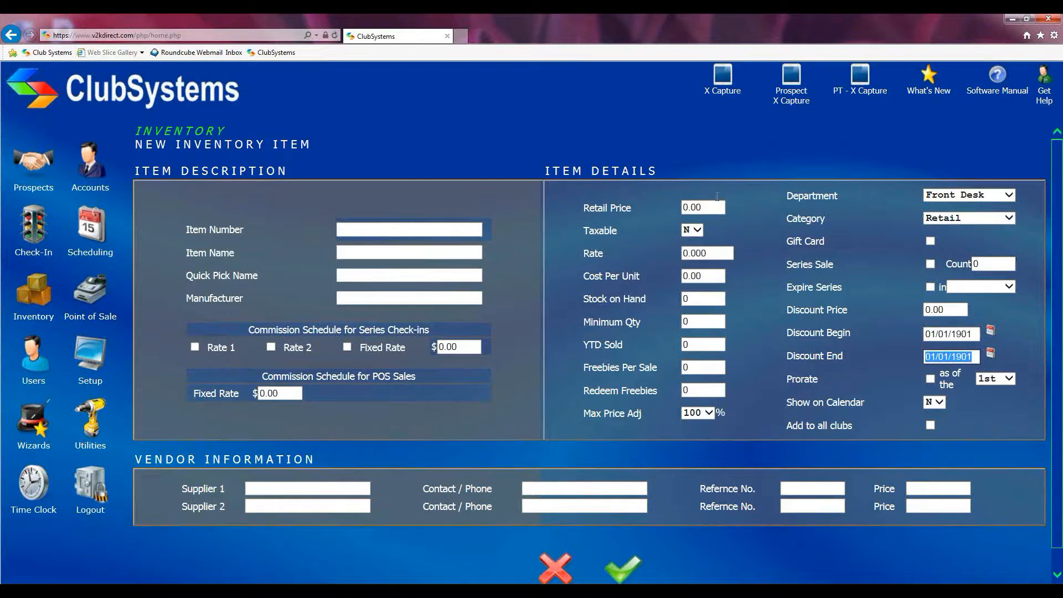
click(708, 207)
text(25.00)
click(943, 308)
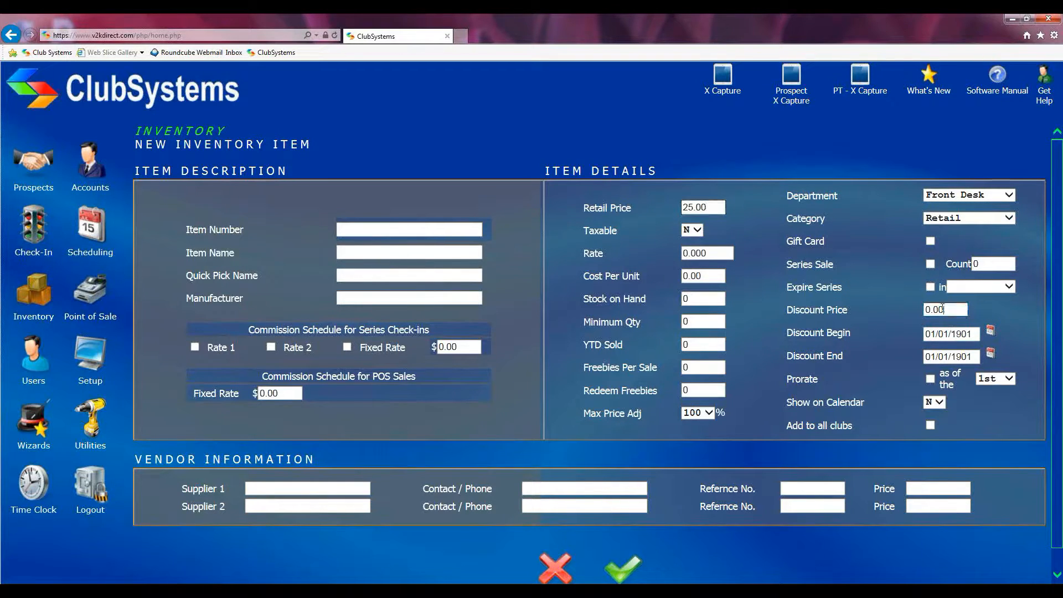
text(20.00)
Set the discount period to begin on 05/01/2016 and end on 05/31/2016.
click(973, 333)
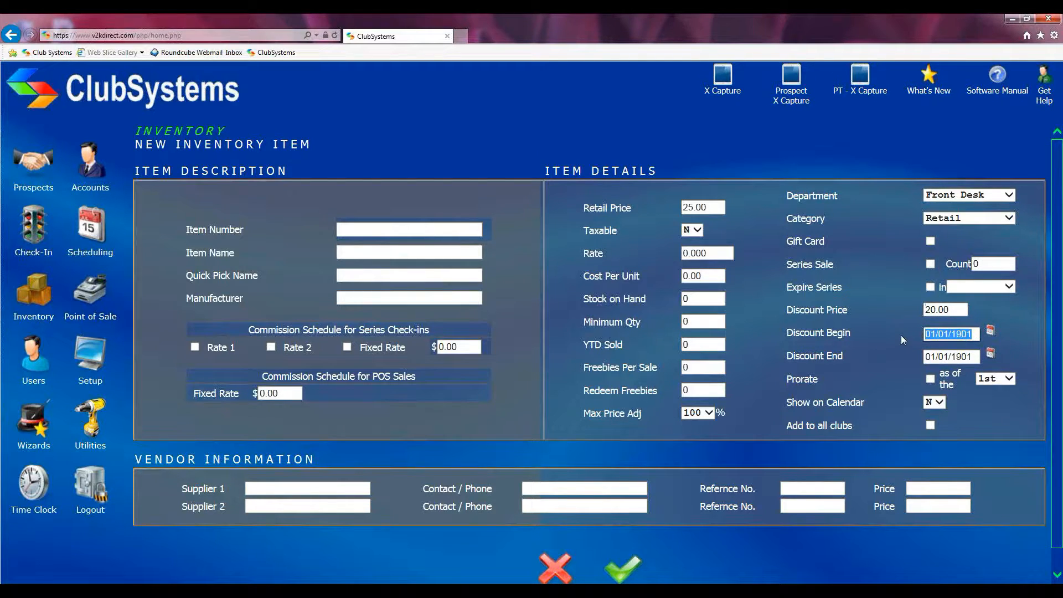
text(05/01/2016)
key(Tab)
text(05/31/2016)
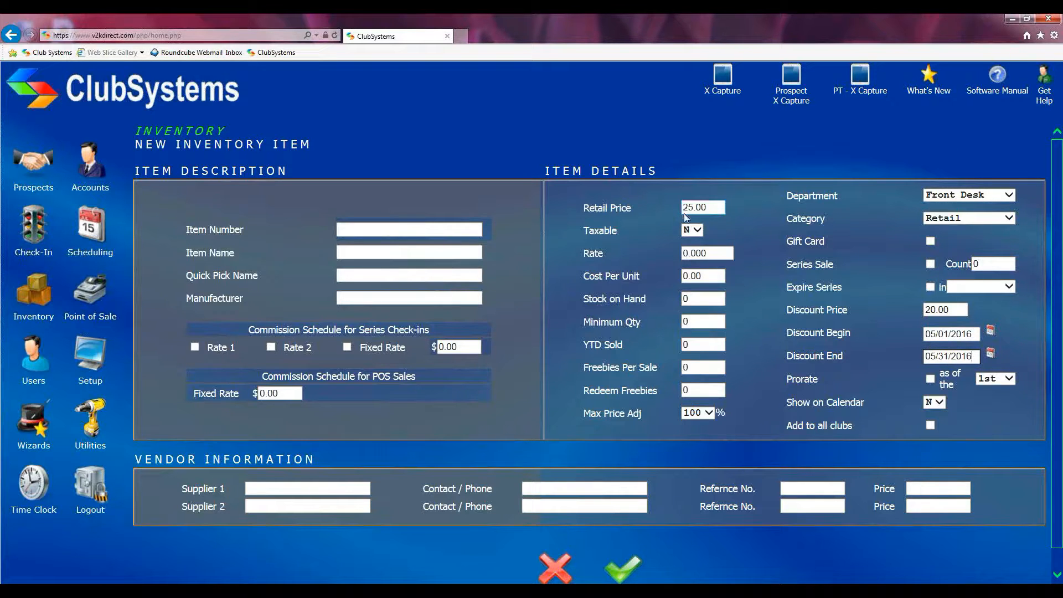
Set the discount price to 0.00 and both the discount begin and end dates to 12/31/2099.
drag(951, 309, 897, 316)
text(0.00)
key(Tab)
text(12/31/)
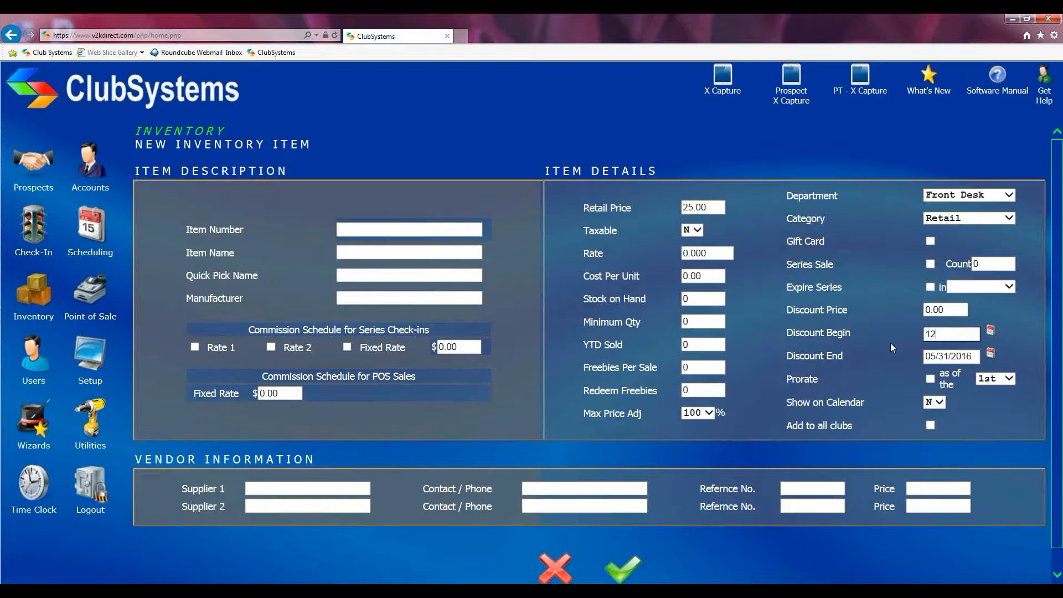
text(1)
key(BackSpace)
text(99)
drag(977, 355, 918, 359)
text(12/31)
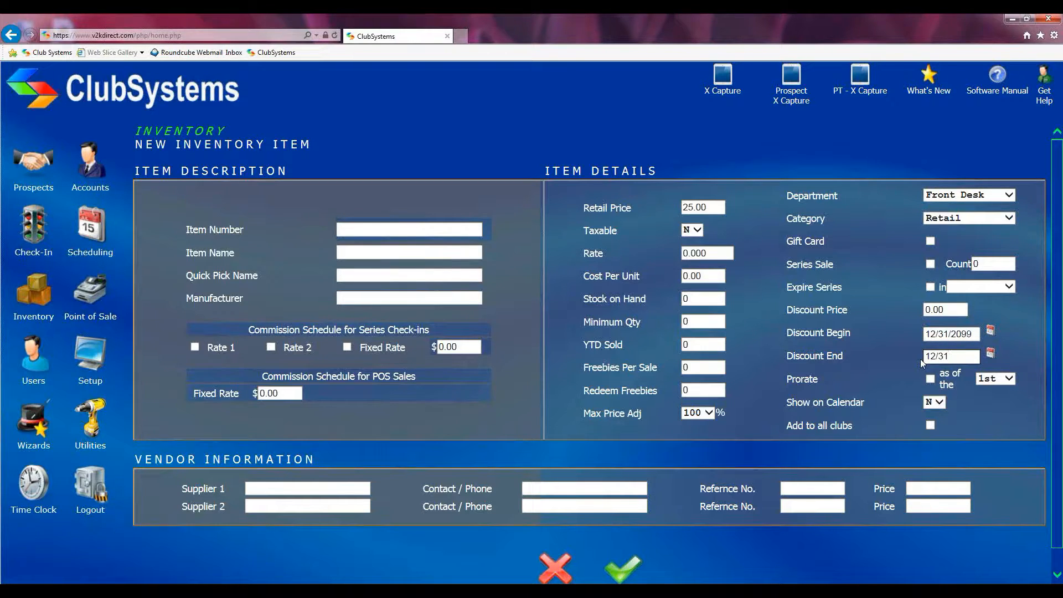
text(/2099)
Enable prorating for the item as of the 1st of the month.
click(932, 382)
click(1008, 378)
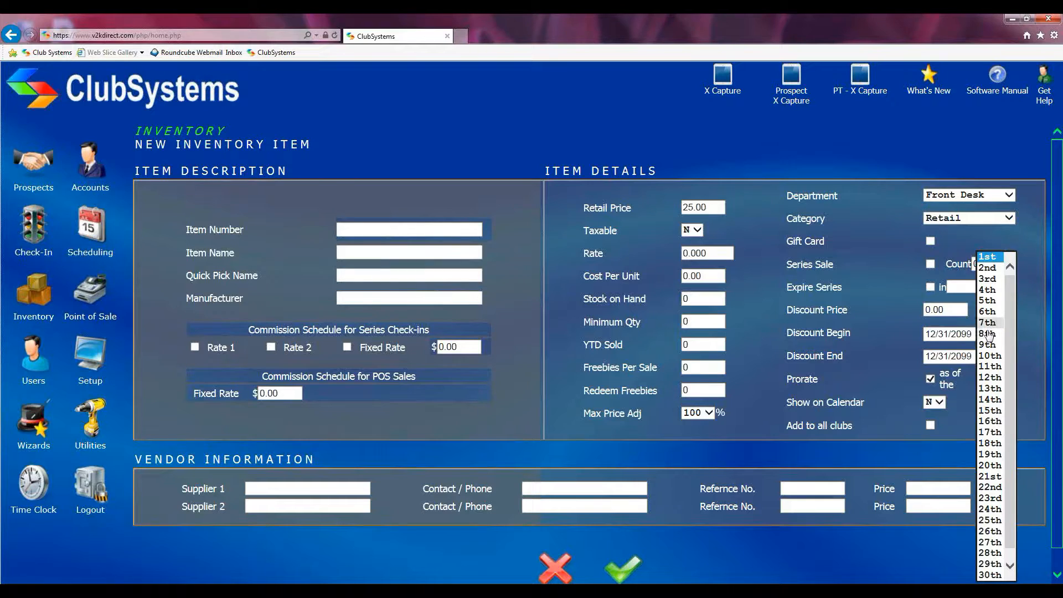
click(997, 258)
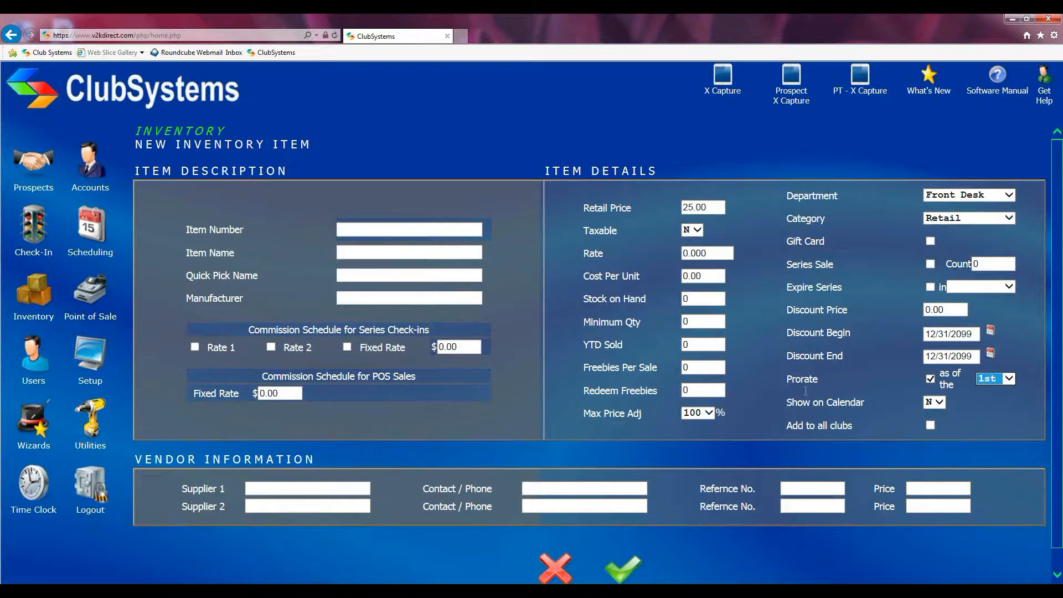
Set the item to show on the calendar, and leave the new item form without saving.
click(942, 403)
click(931, 425)
scroll(359, 457, down, 1)
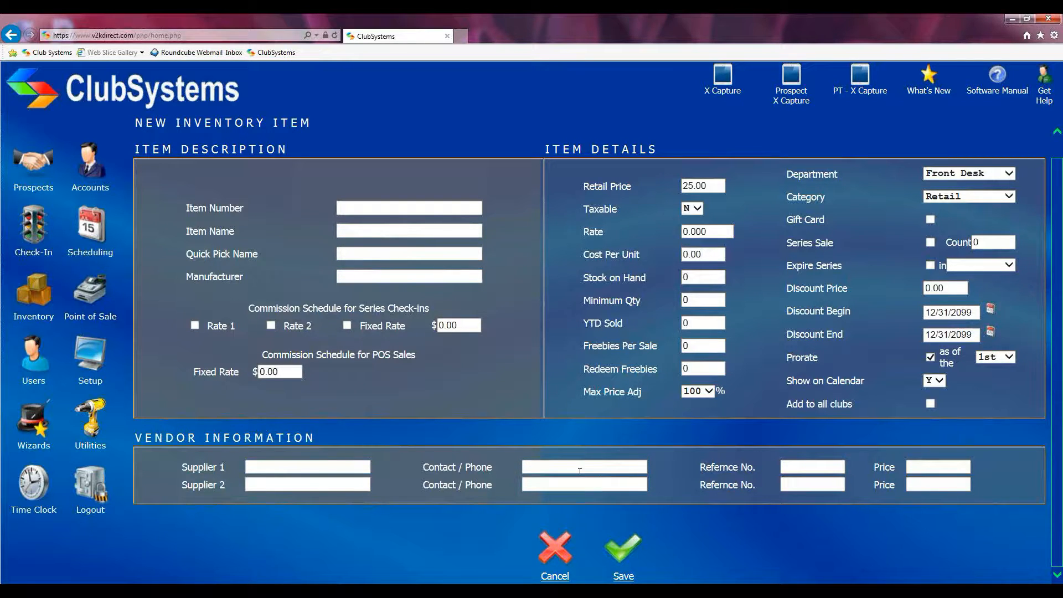
click(548, 554)
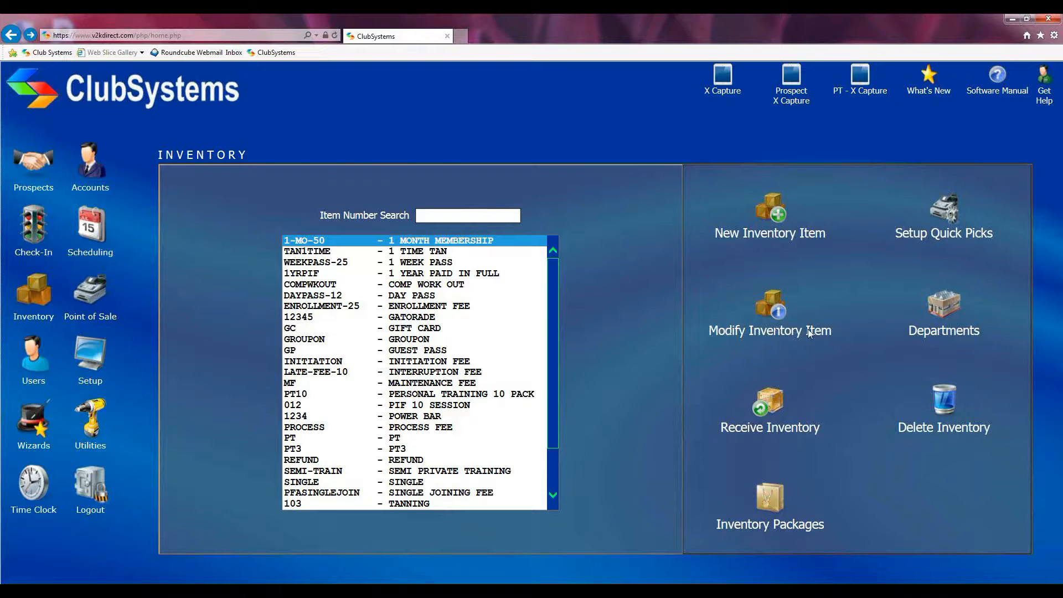
Look over the modification form of the existing GATORADE item and leave it without saving.
click(397, 318)
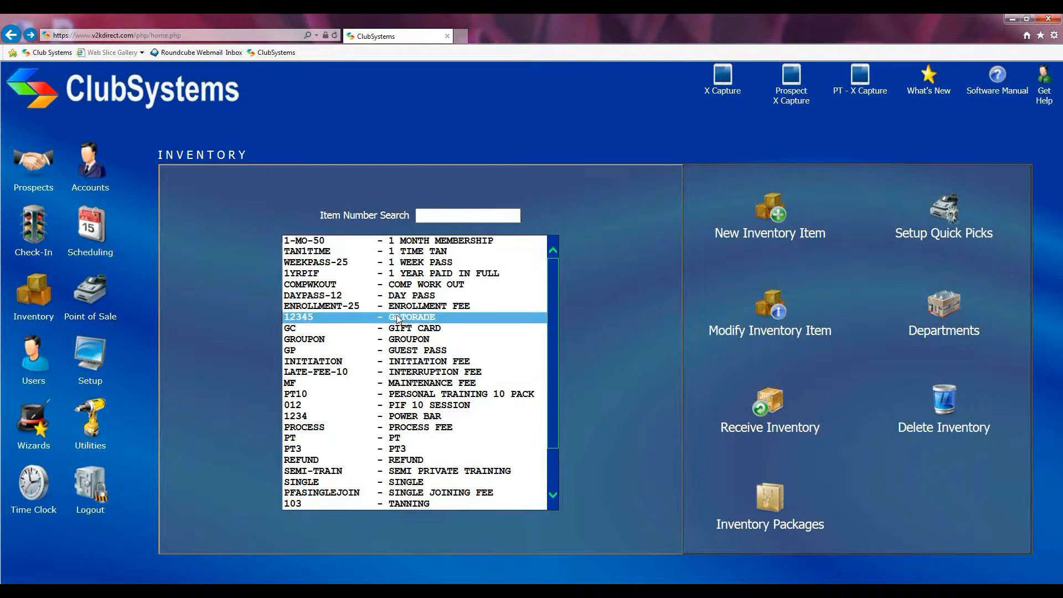
click(769, 306)
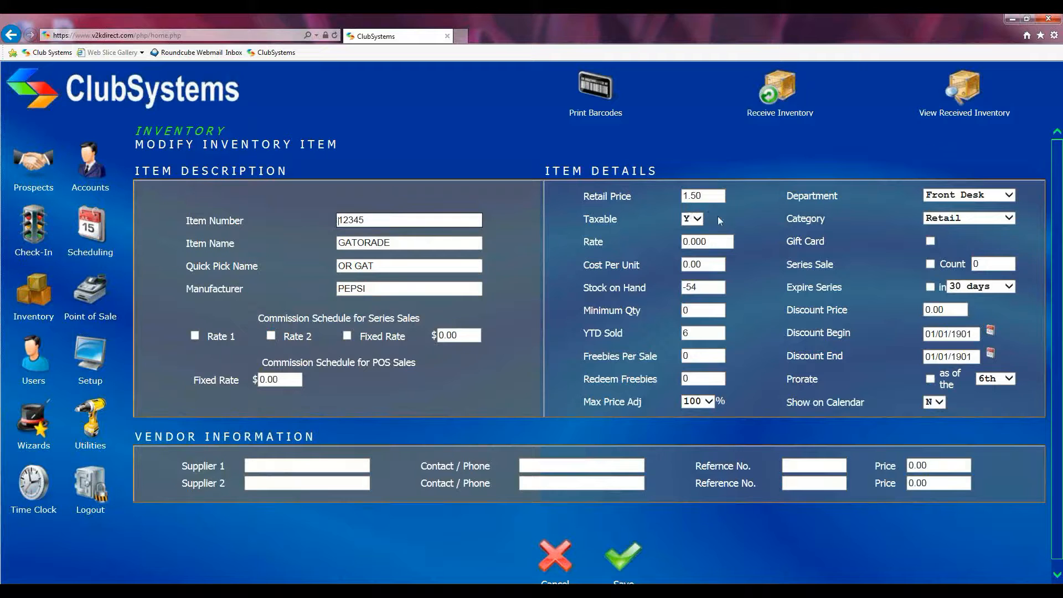
scroll(656, 314, down, 1)
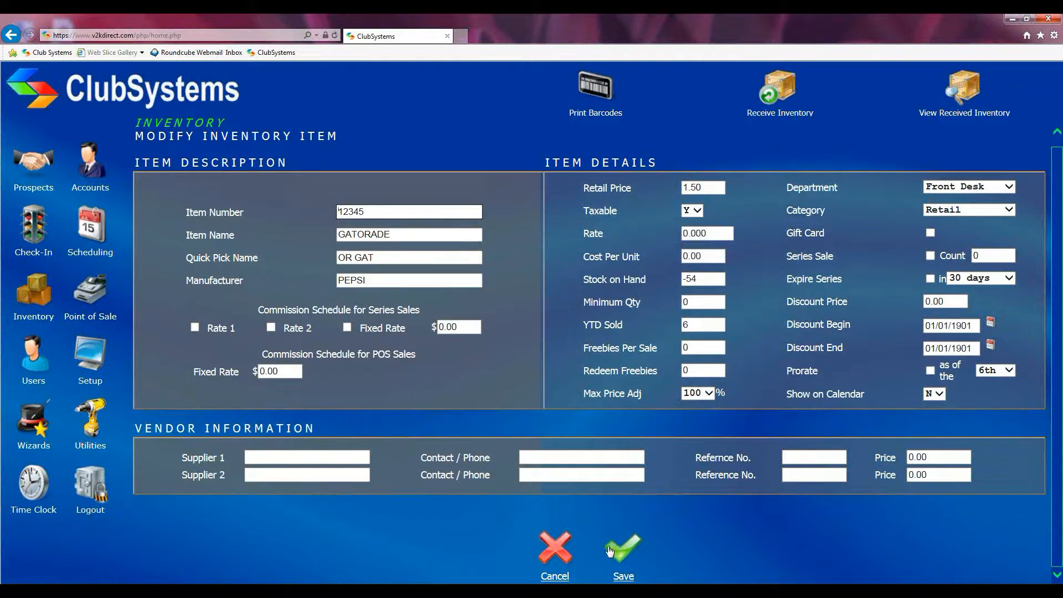
click(556, 551)
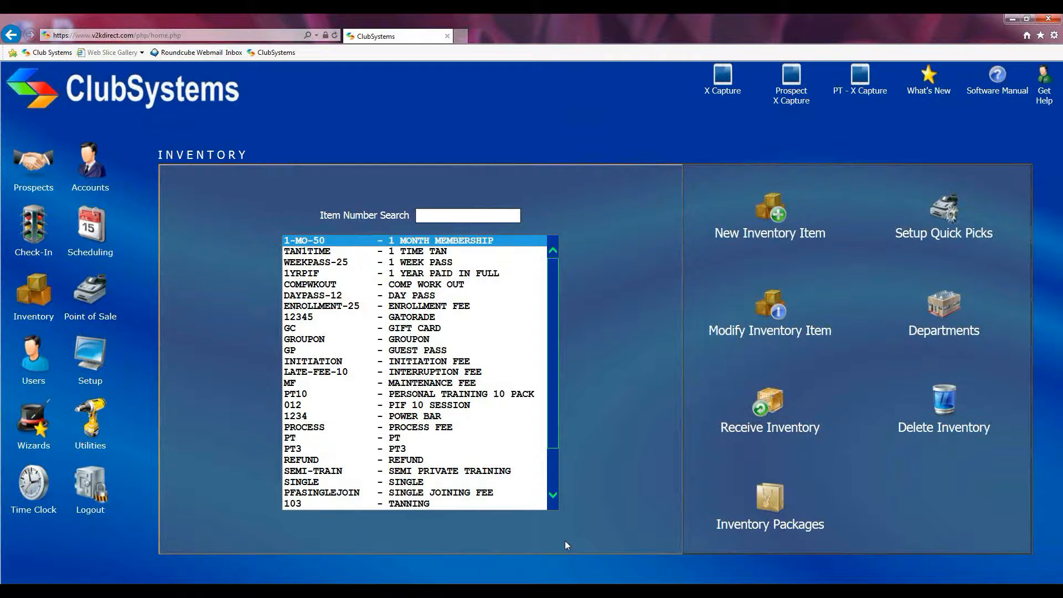
Open the receive inventory list and examine its Front Desk, SNACK BAR and TANNING department sections.
click(769, 403)
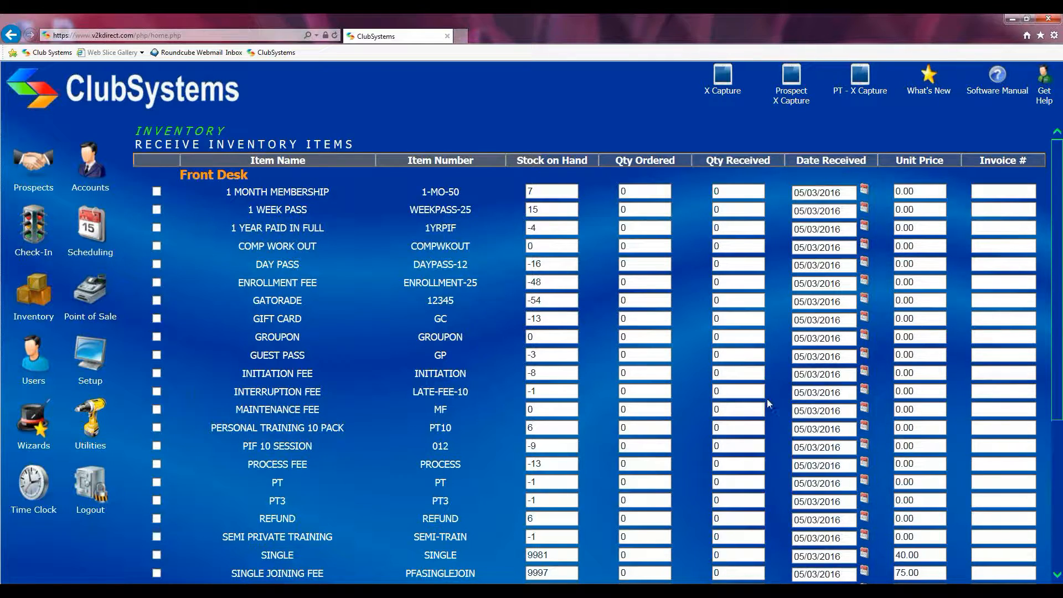
drag(181, 175, 244, 182)
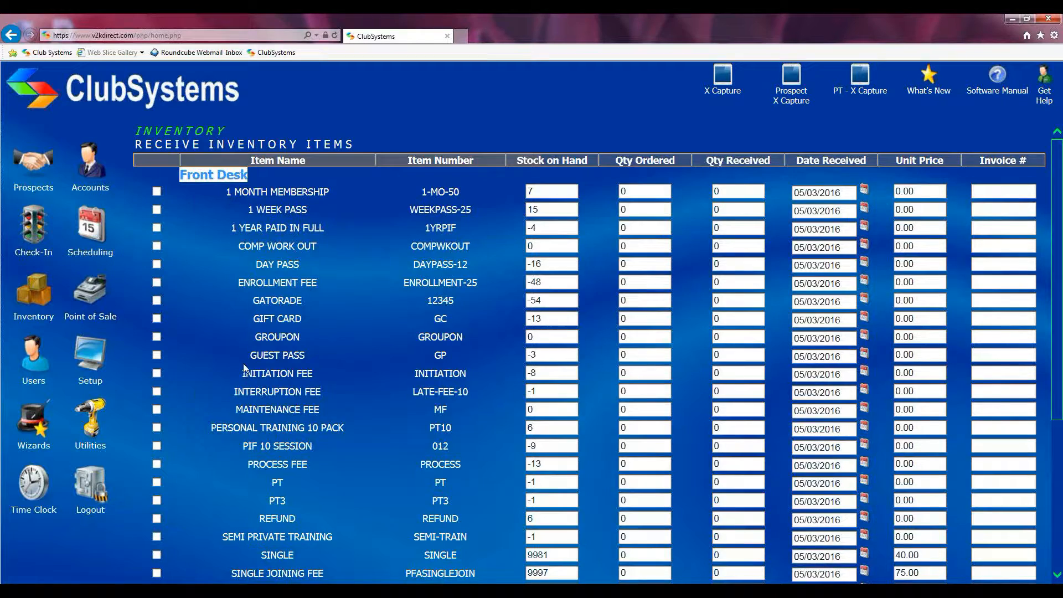
scroll(246, 374, down, 5)
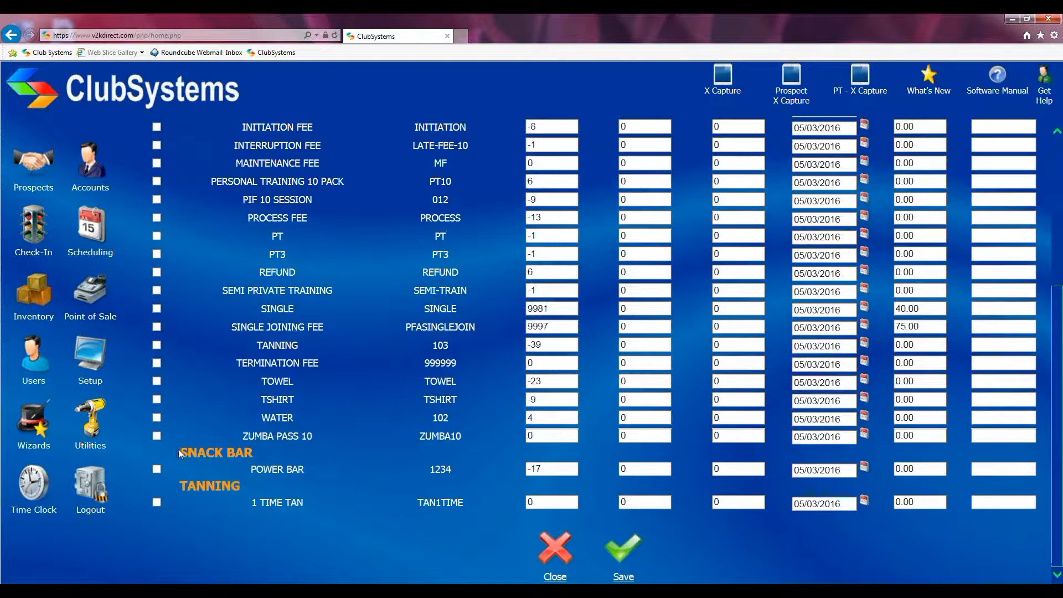
drag(183, 455, 252, 454)
drag(171, 486, 240, 486)
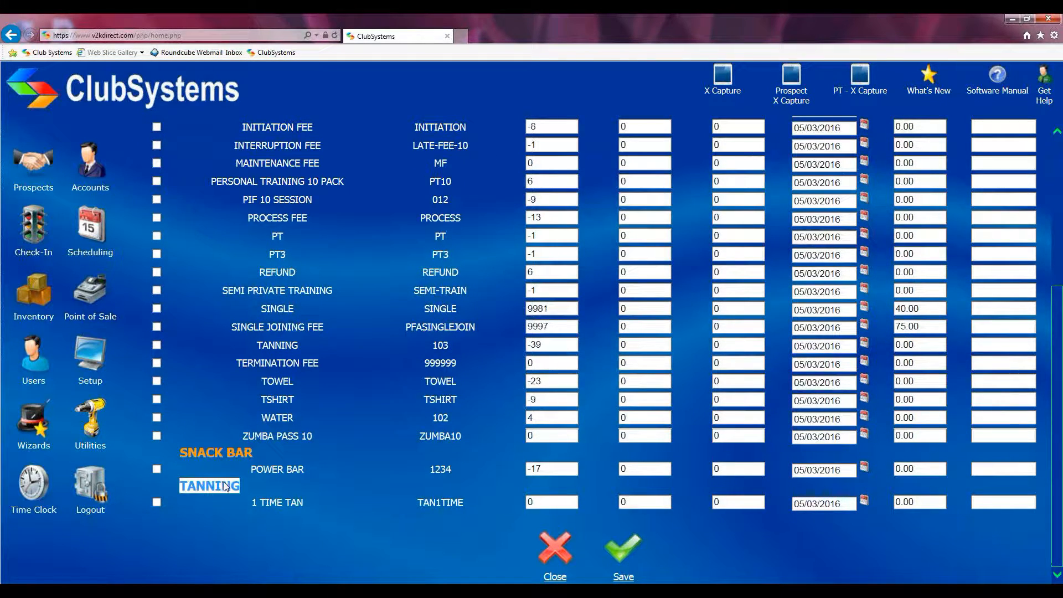
scroll(350, 369, up, 5)
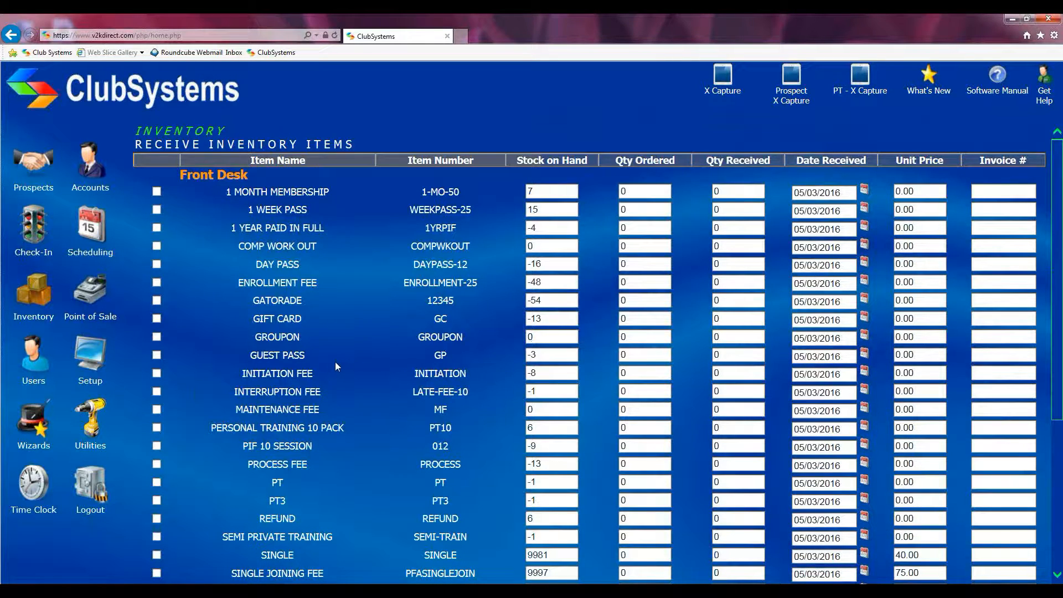
Mark GATORADE and TOWEL as items to receive, and close the list without saving.
click(157, 302)
scroll(157, 327, down, 1)
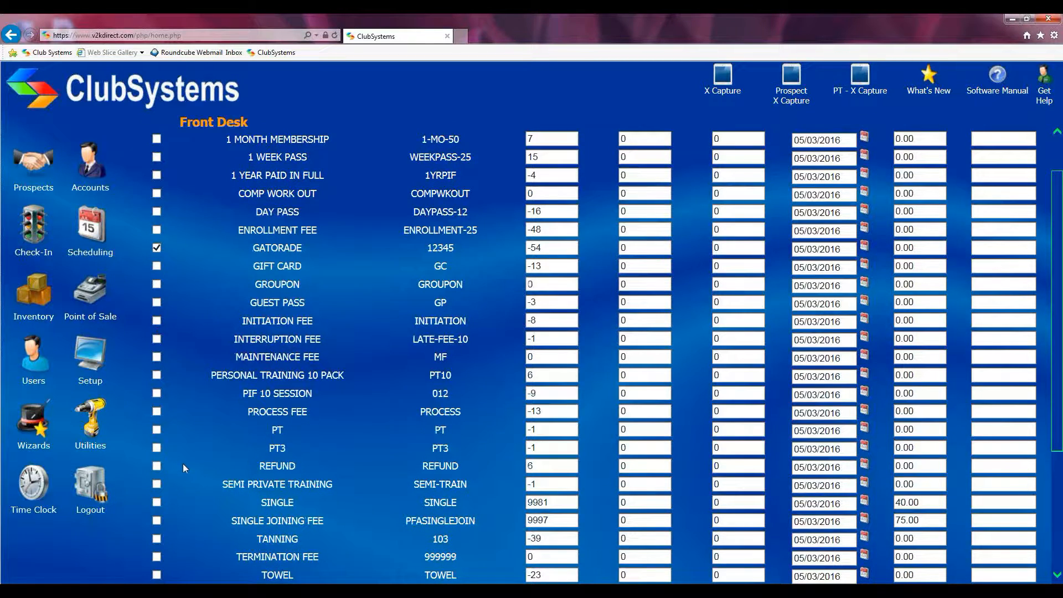
click(157, 574)
scroll(294, 263, up, 1)
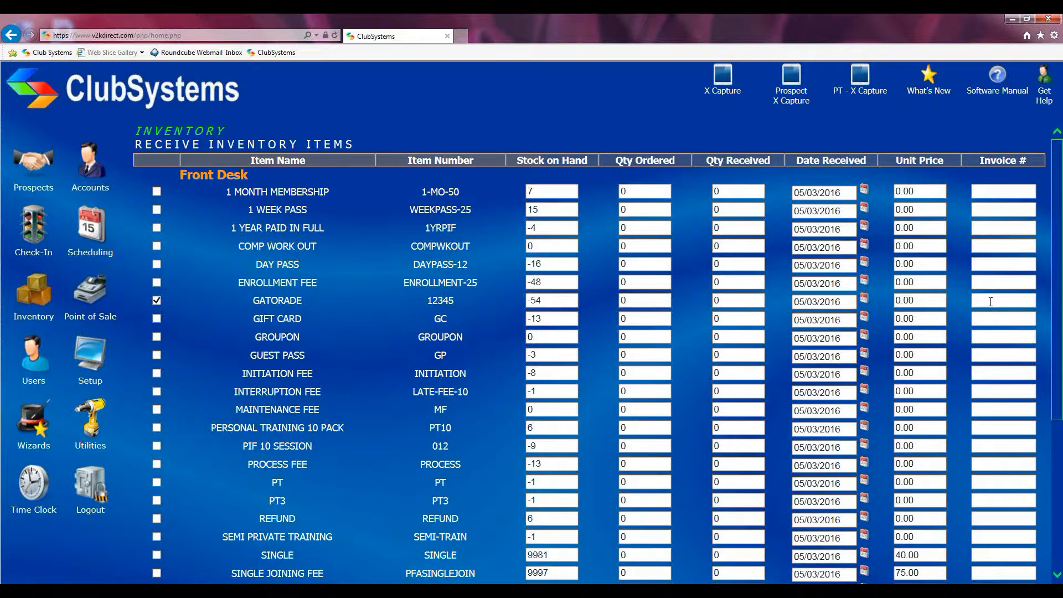
scroll(991, 306, down, 5)
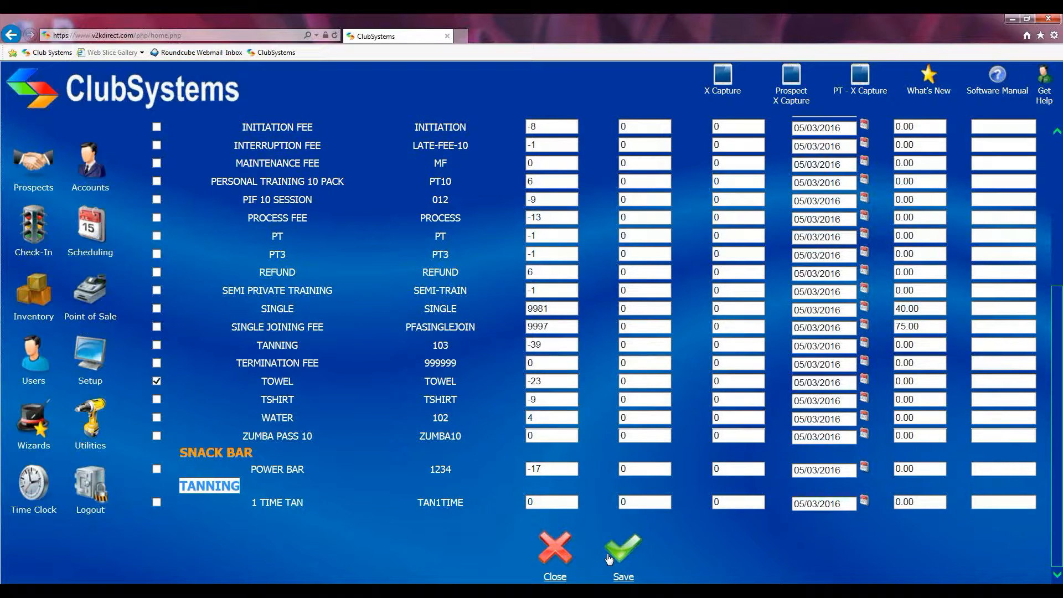
click(558, 555)
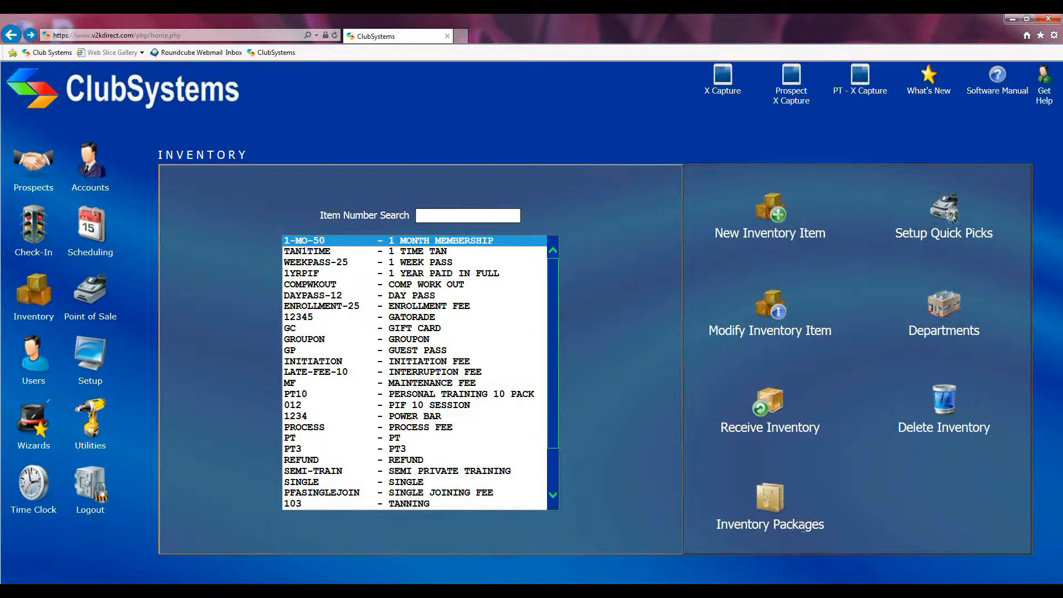
Start a new inventory package and look over its package number, package name and quick pick name fields.
click(772, 500)
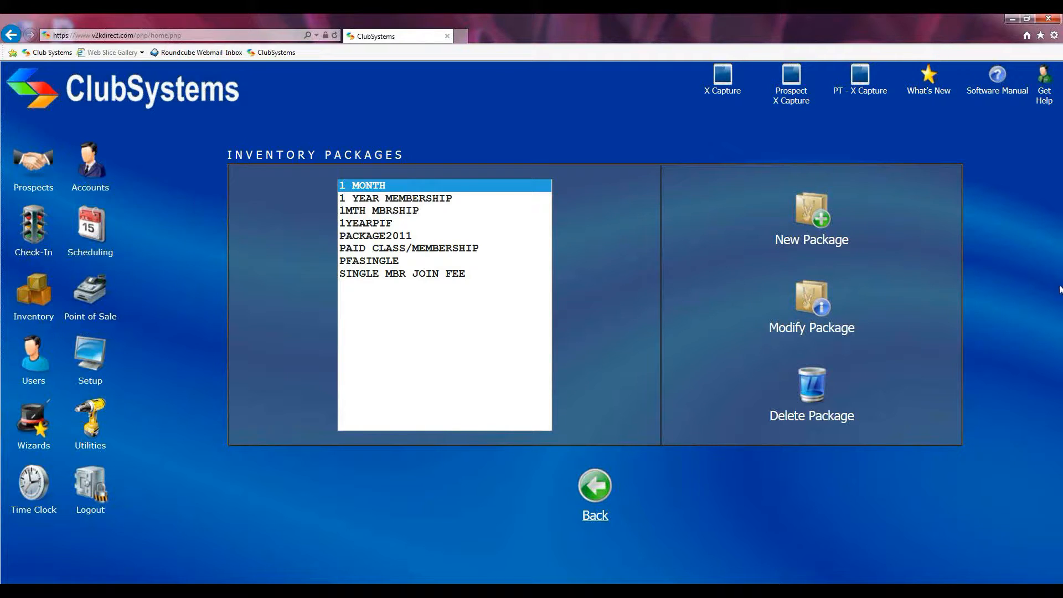
click(802, 214)
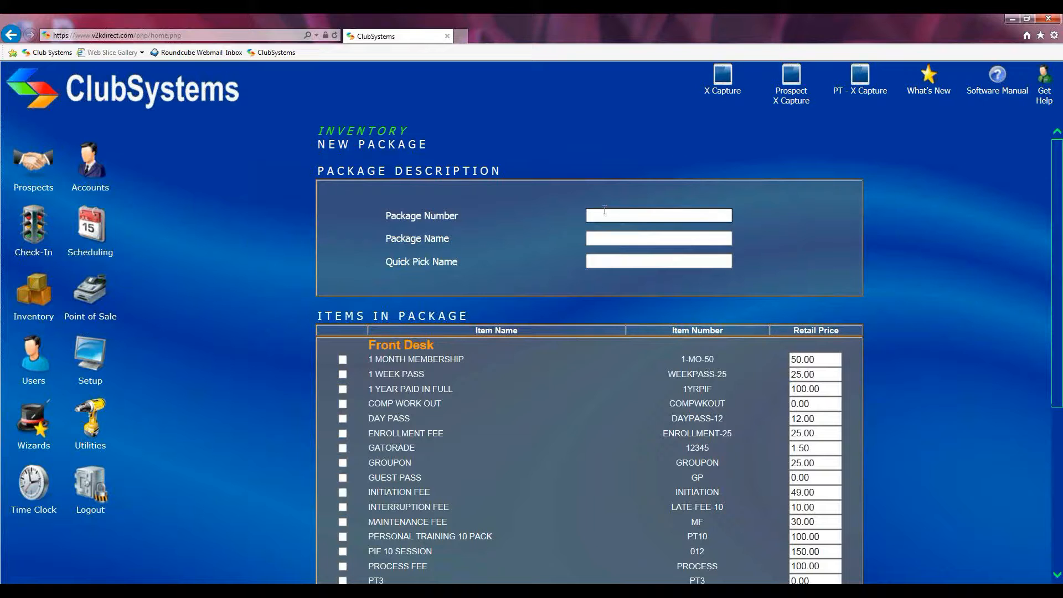
click(595, 214)
click(601, 240)
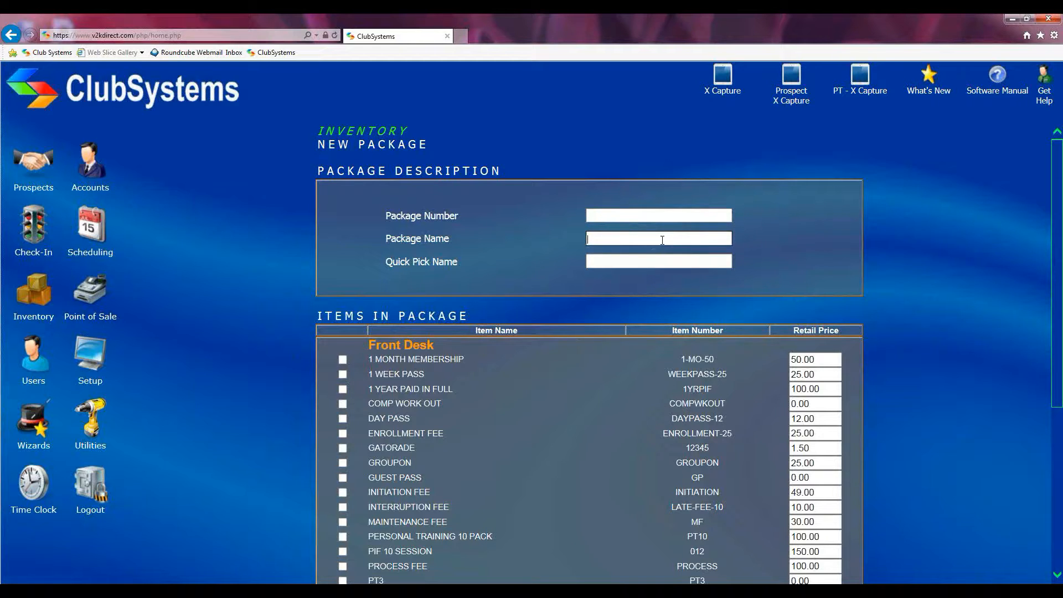
click(632, 260)
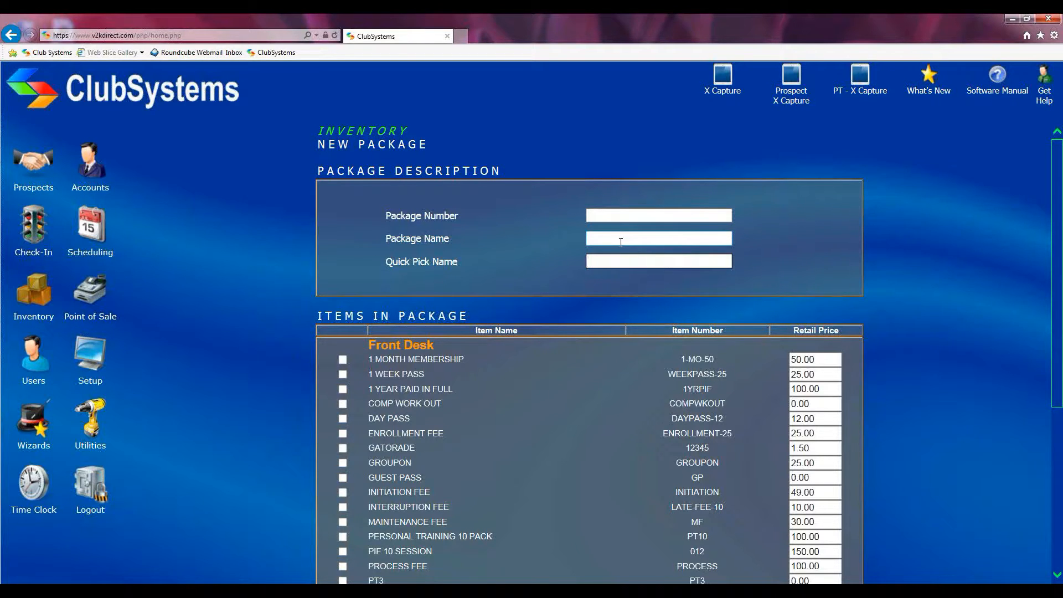
Include GATORADE, TSHIRT and TOWEL in the new package.
scroll(620, 241, down, 2)
scroll(619, 241, down, 1)
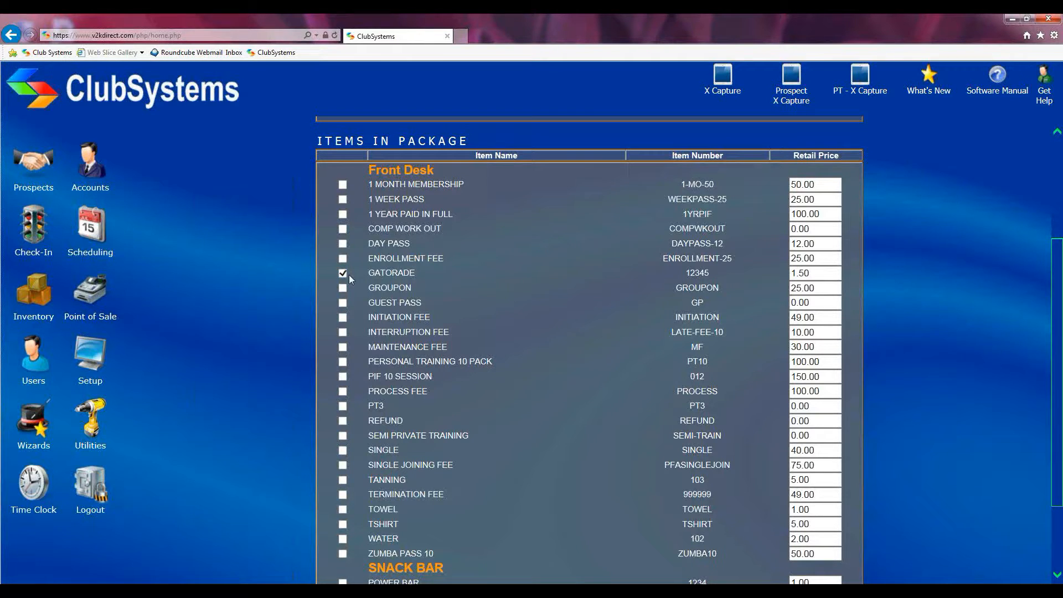
scroll(477, 336, down, 3)
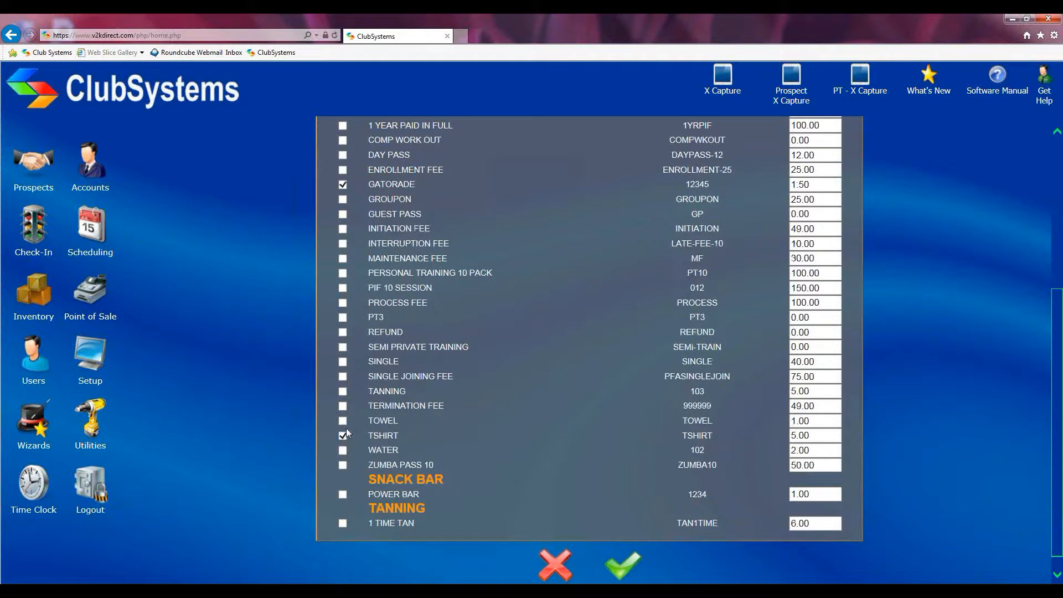
Open the GATORADE retail price within the package for editing and review the rest of the item list.
scroll(459, 376, up, 6)
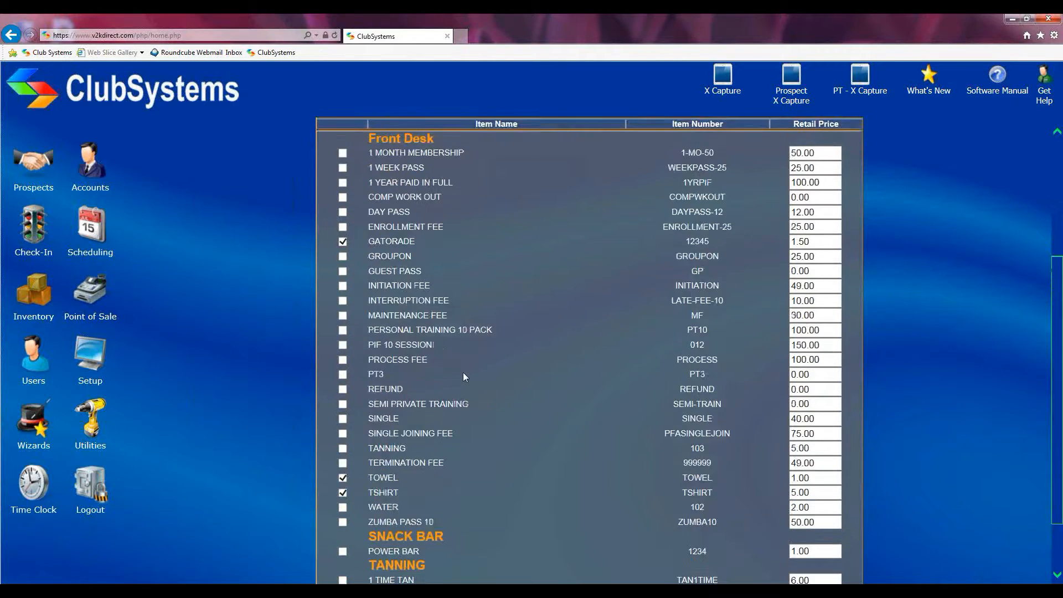
click(809, 380)
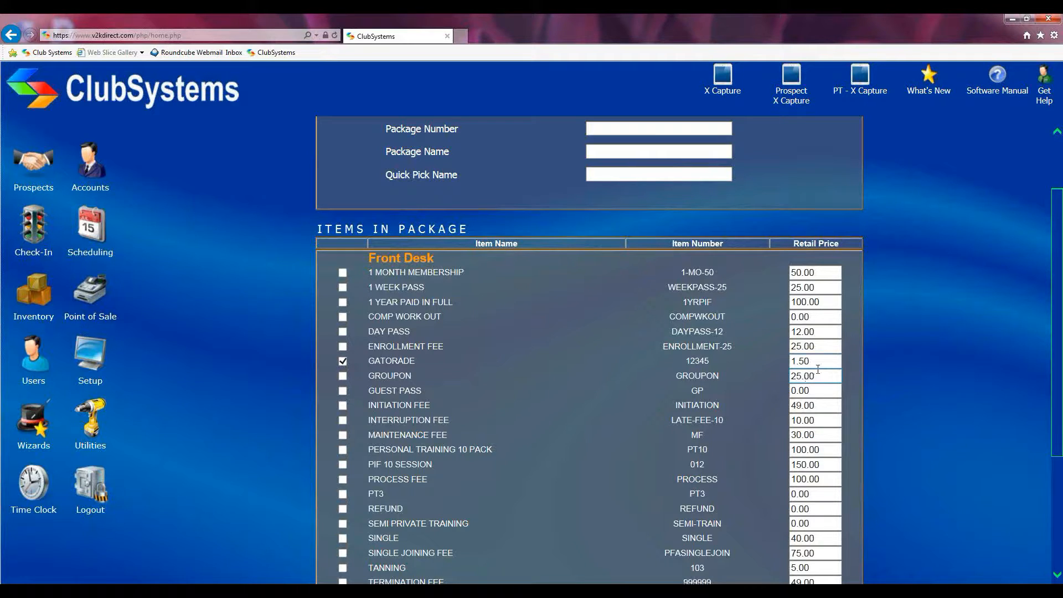
double_click(813, 362)
scroll(597, 368, down, 4)
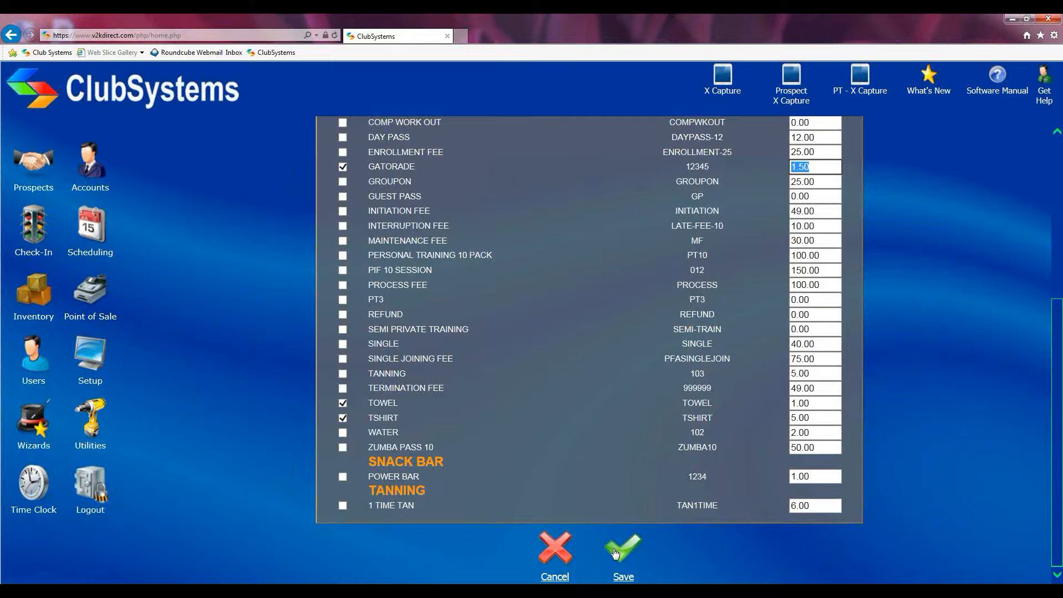
Discard the new package and look over the description and included items of the 1YEARPIF package without saving.
click(557, 550)
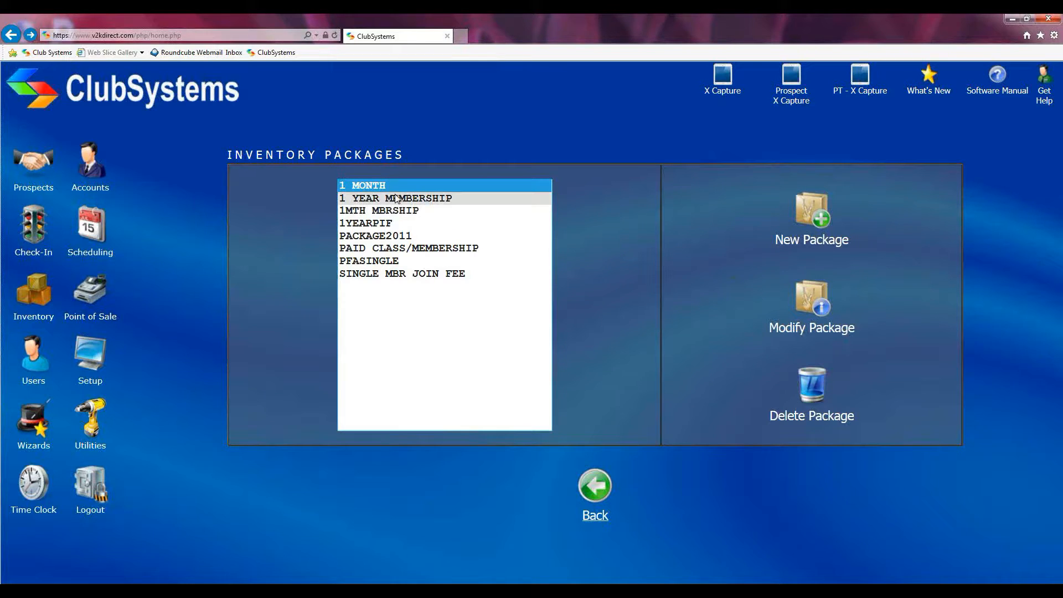
click(375, 224)
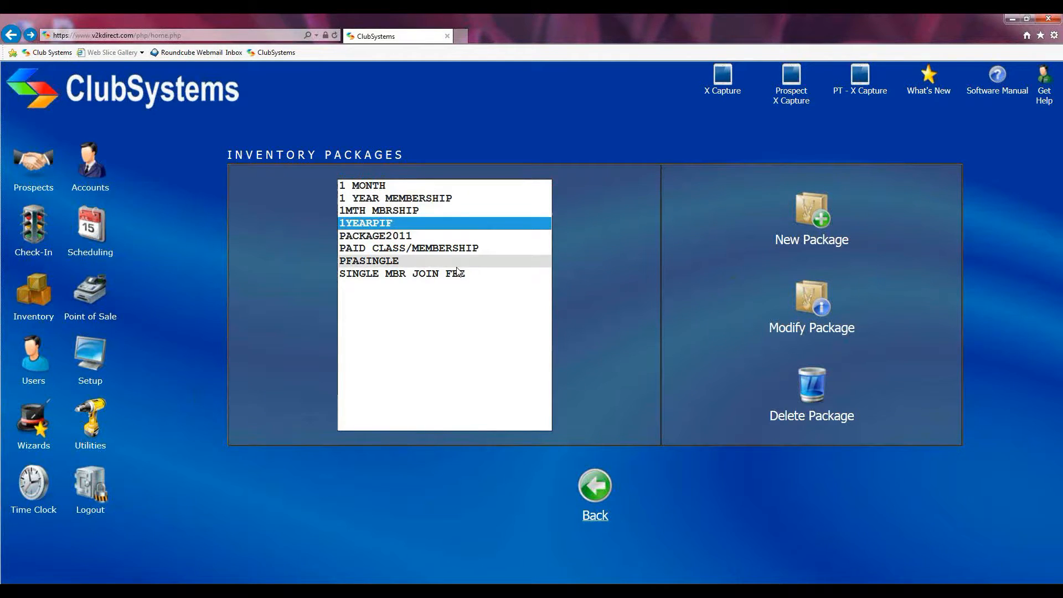
click(815, 294)
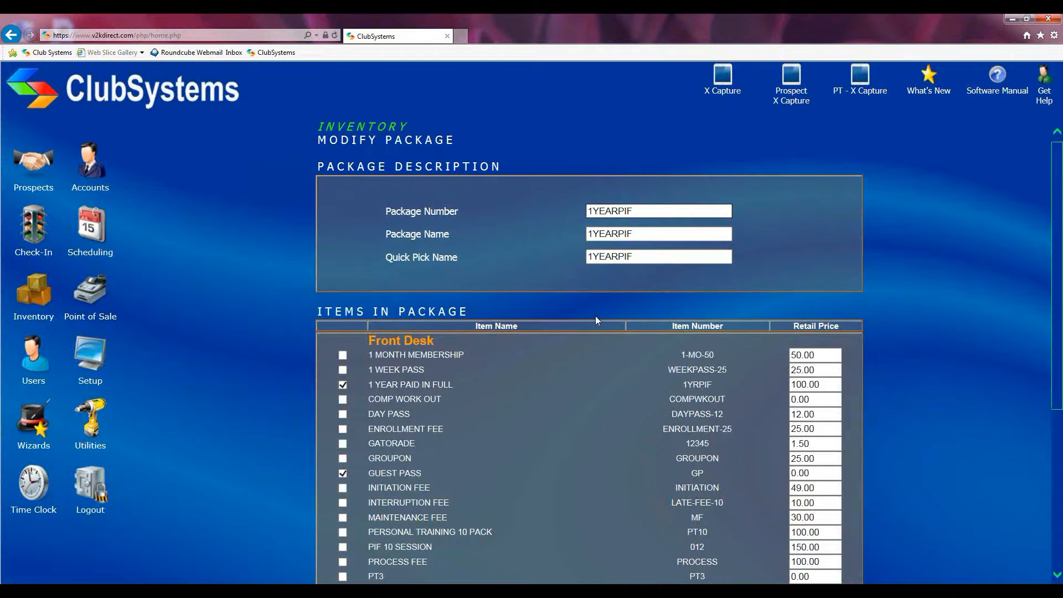
scroll(596, 317, down, 5)
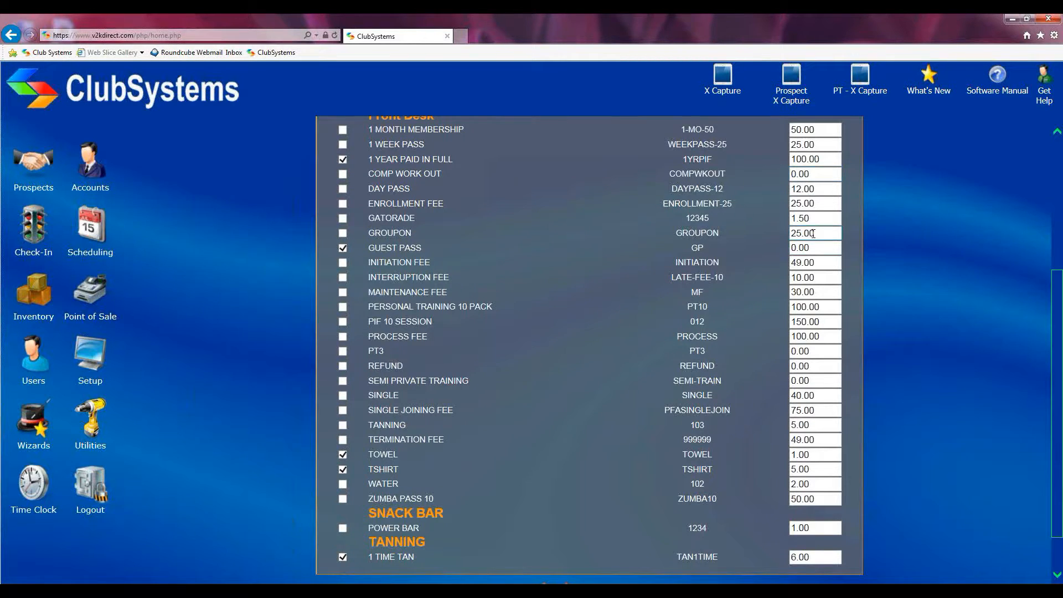
scroll(619, 317, down, 3)
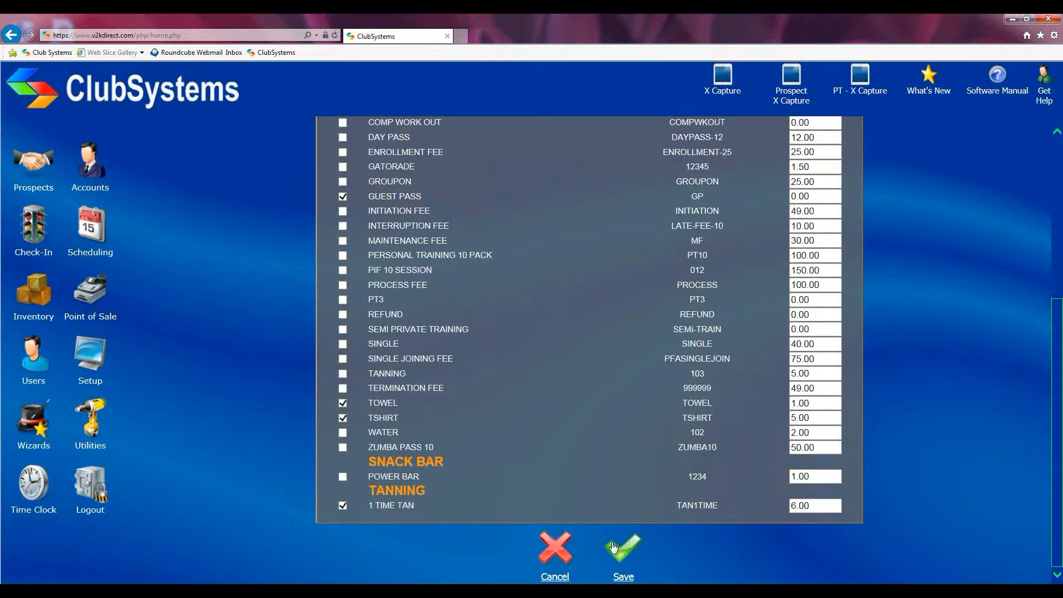
click(555, 551)
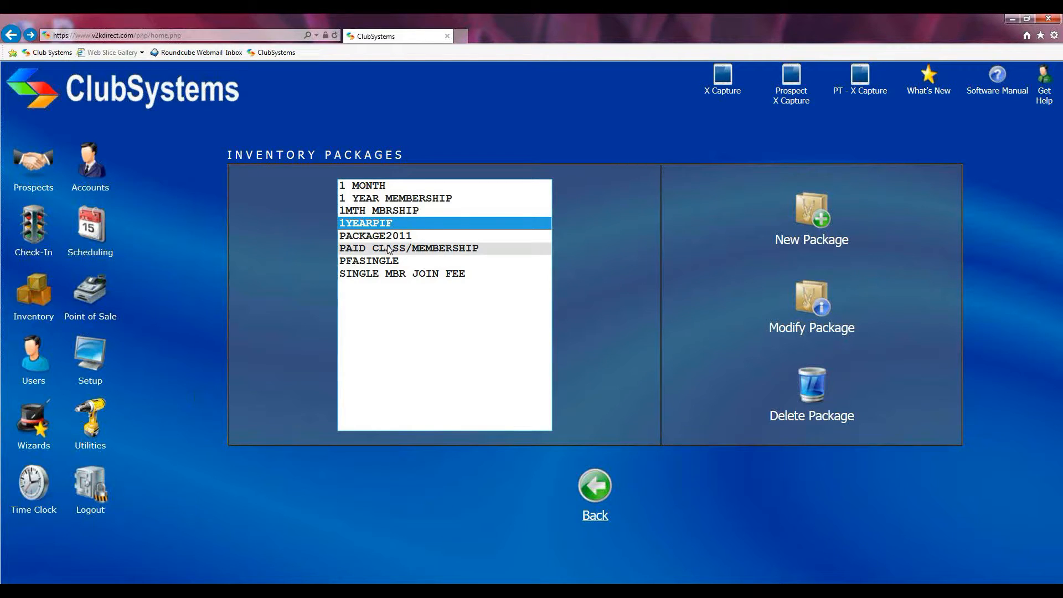
Select PFASINGLE in the package list and return to the inventory overview.
click(371, 264)
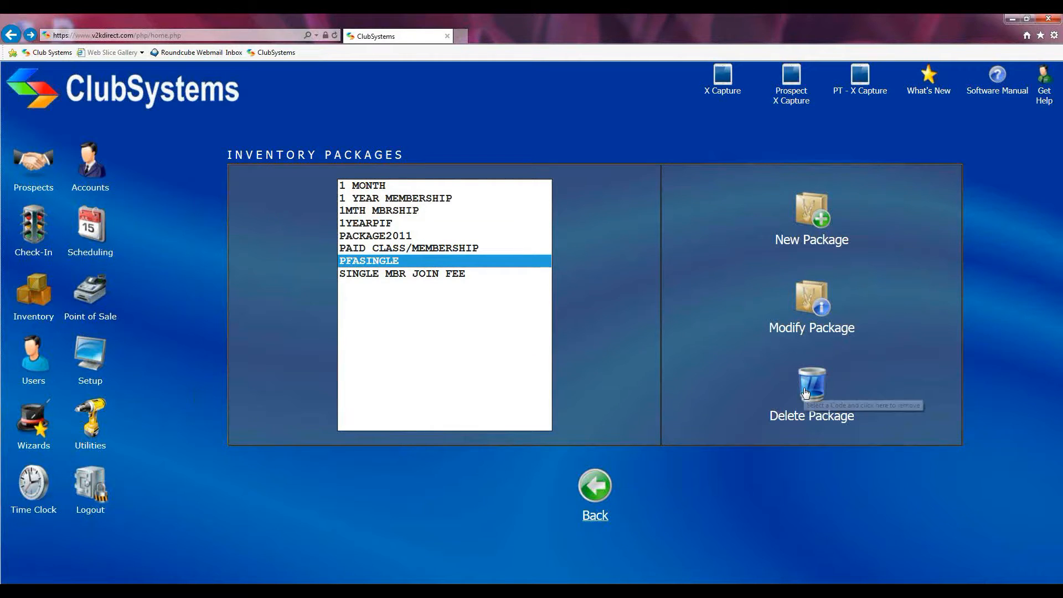
click(588, 477)
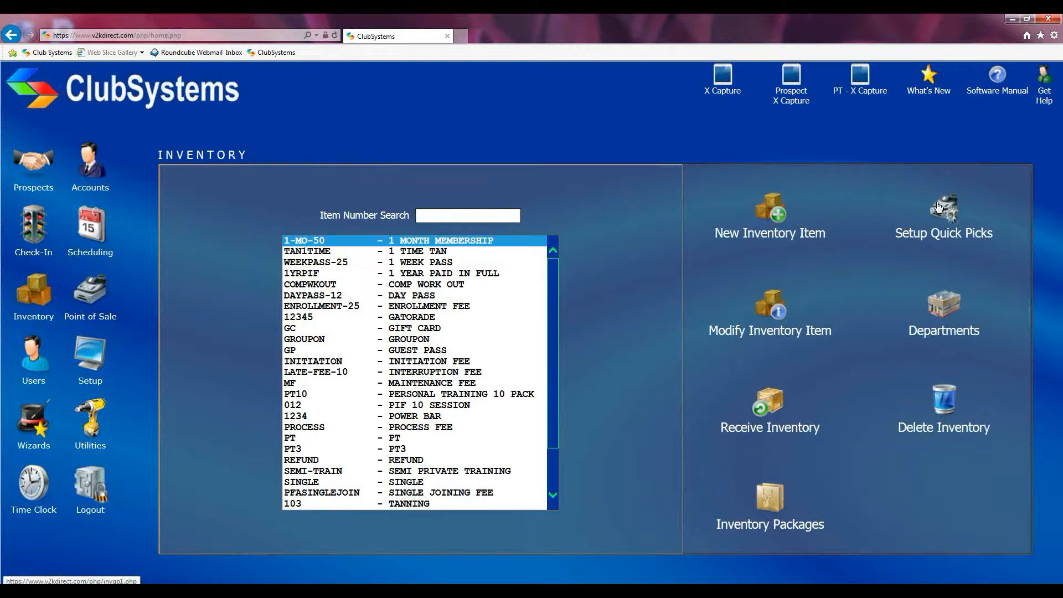
Look through quick pick pages 1 to 4 in the point of sale and close it.
click(80, 302)
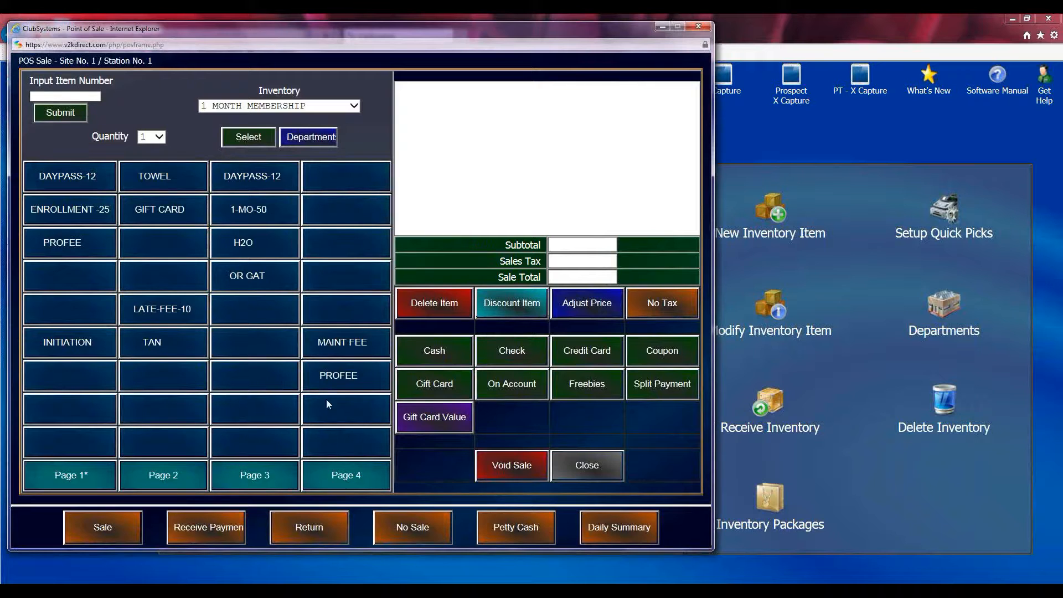
click(167, 476)
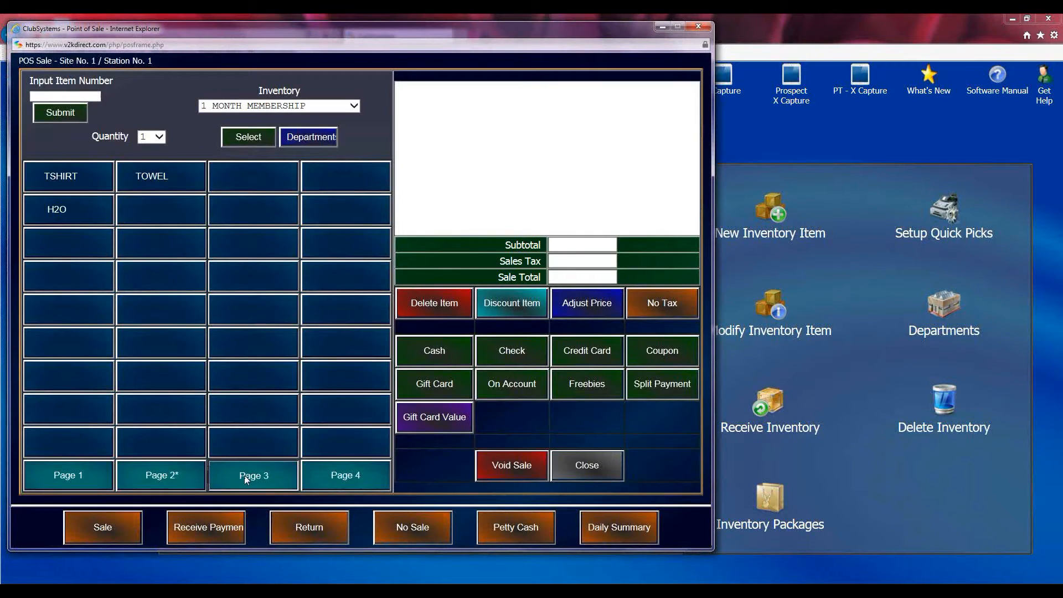
click(244, 474)
click(337, 474)
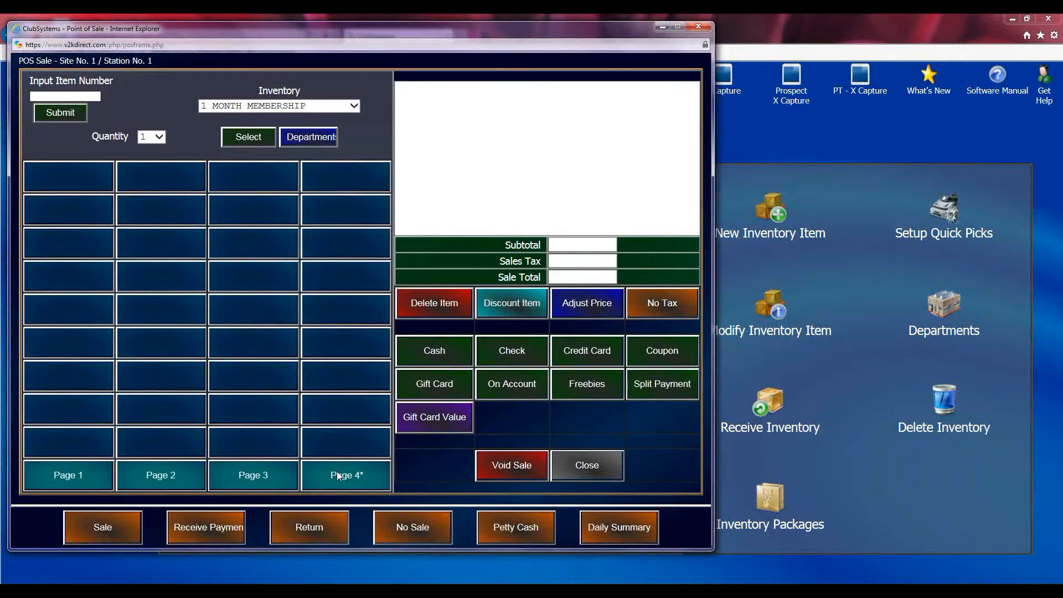
click(254, 475)
click(163, 477)
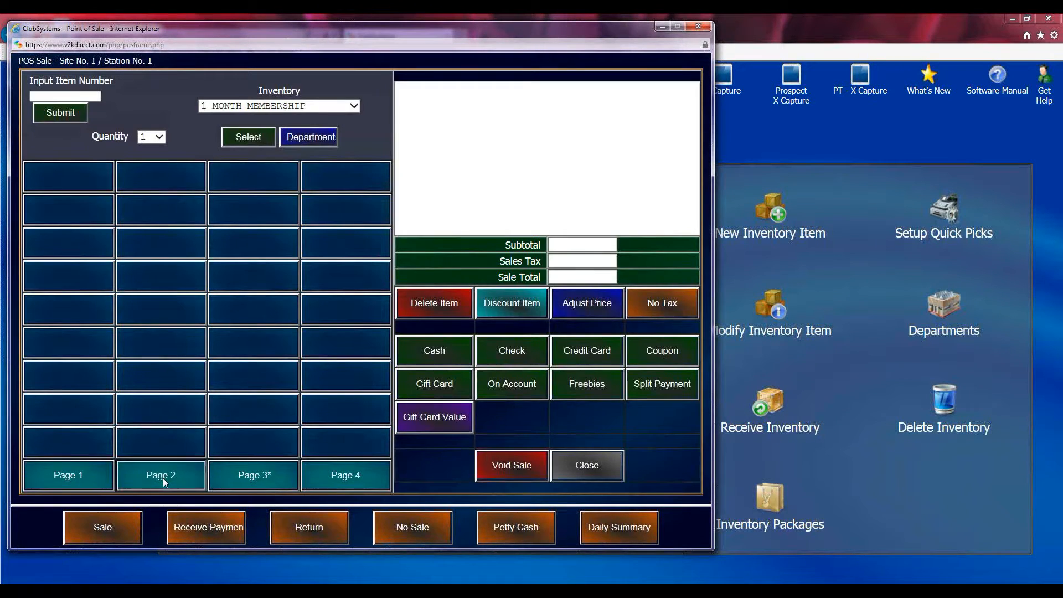
click(84, 480)
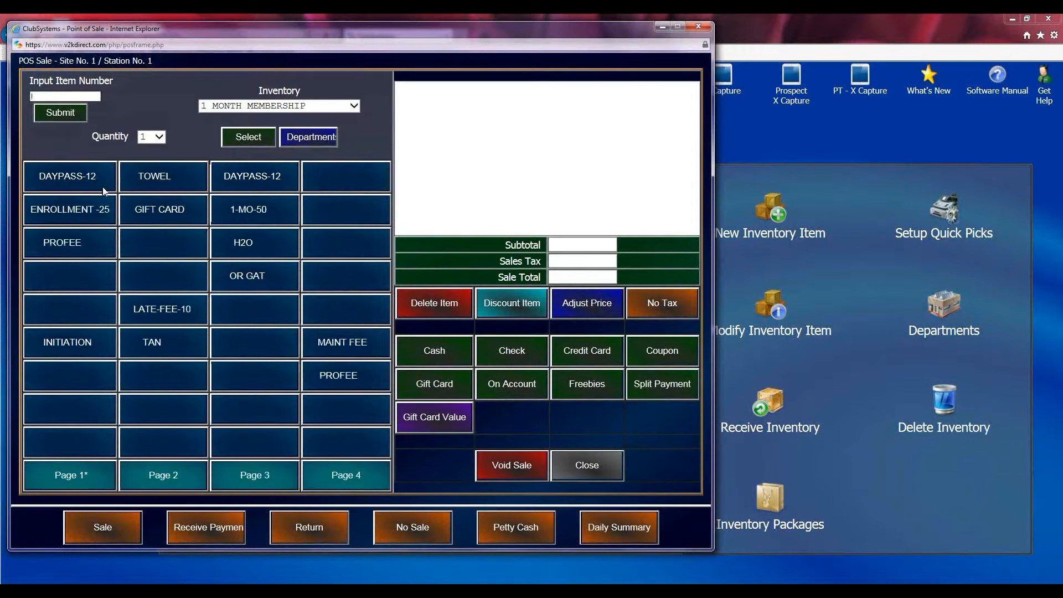
click(165, 471)
click(258, 479)
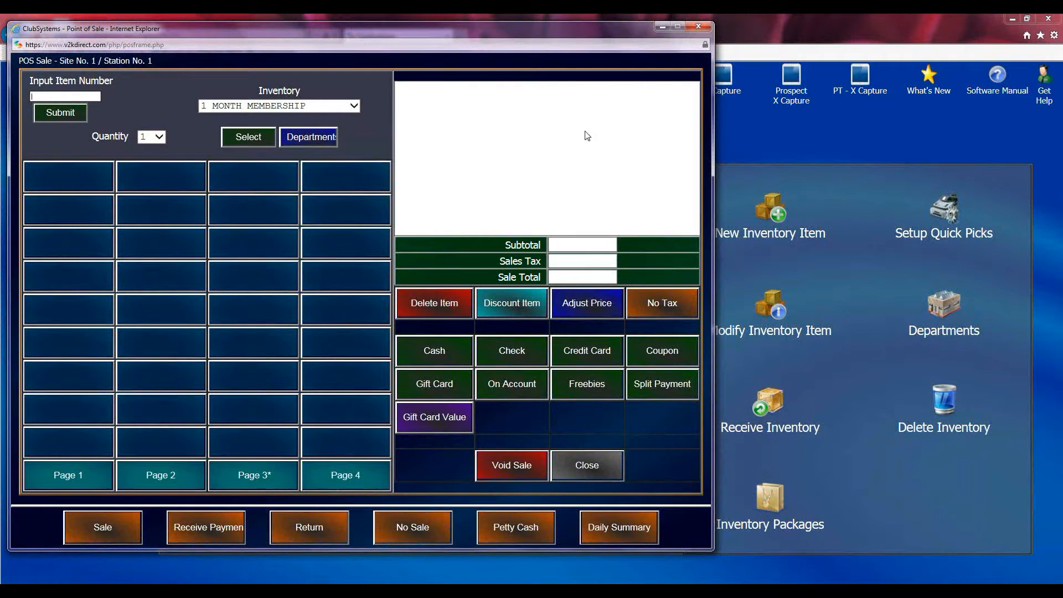
click(699, 26)
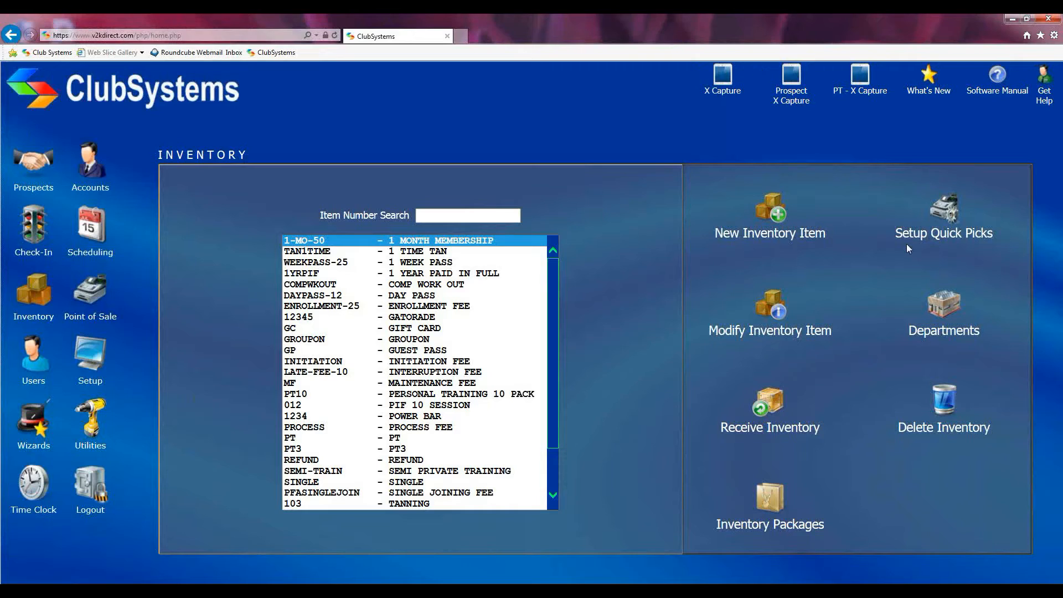
Open the quick pick setup and review its four pages and the item choices for the first page 1 slot.
click(941, 211)
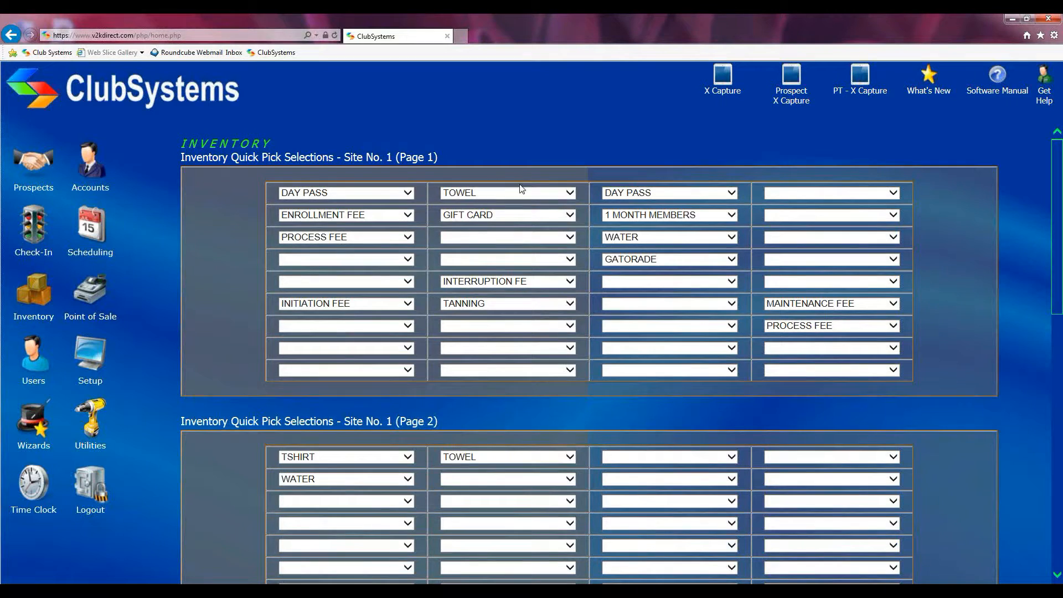
scroll(407, 191, down, 1)
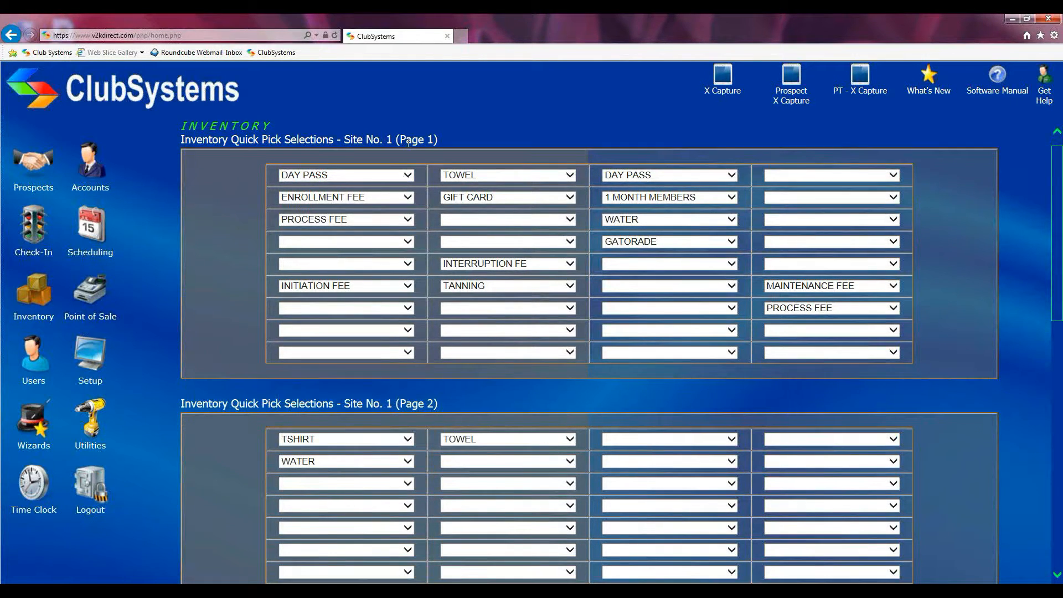
drag(398, 139, 440, 139)
scroll(436, 364, down, 8)
scroll(450, 357, down, 4)
scroll(340, 167, up, 12)
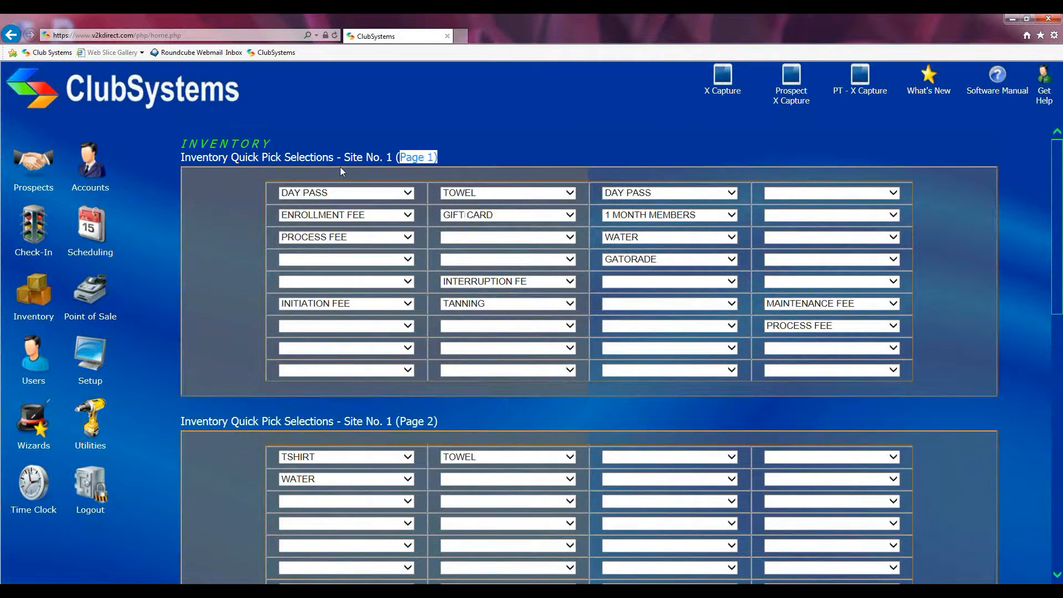
click(355, 184)
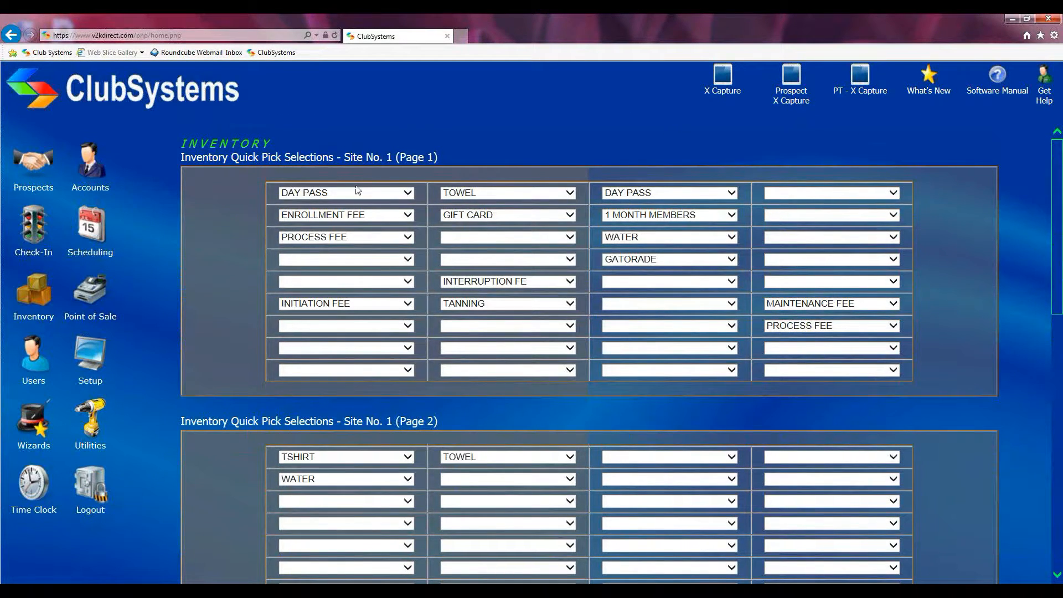
click(406, 193)
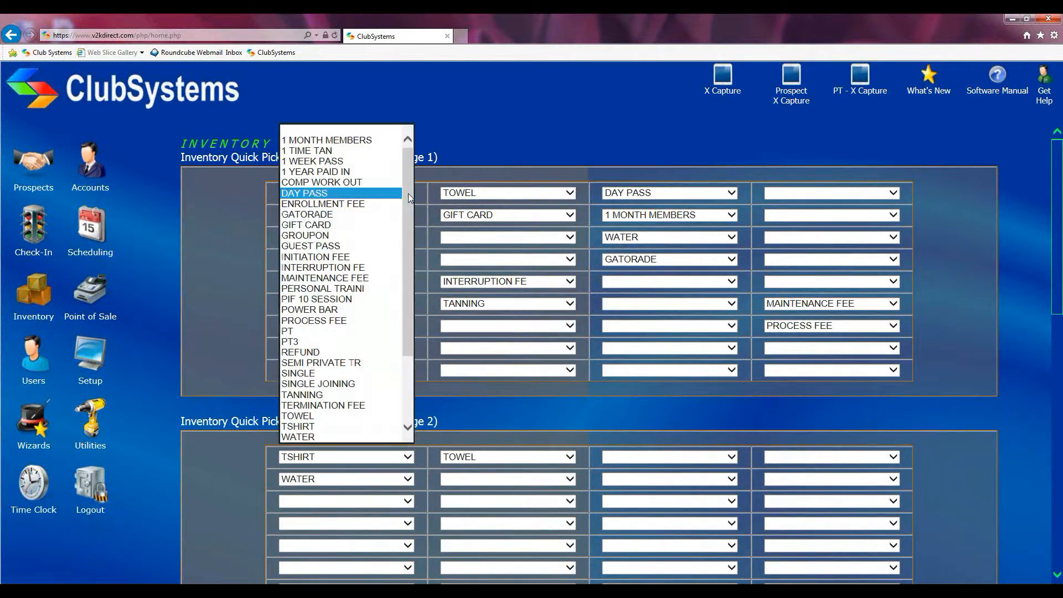
click(427, 168)
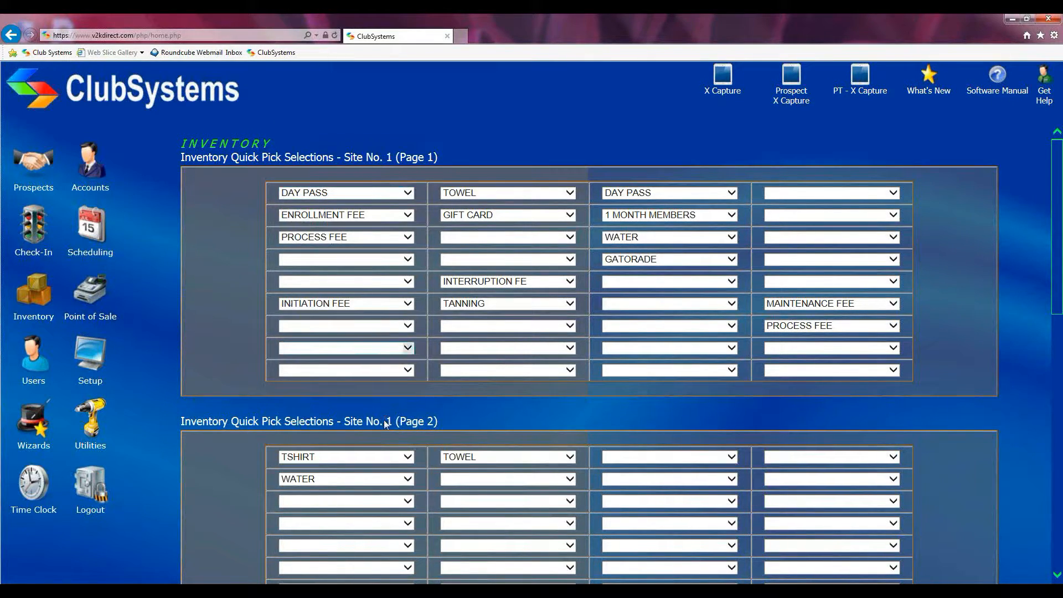
Assign GATORADE to the first quick pick slot on page 1 and save the quick pick selections.
click(407, 195)
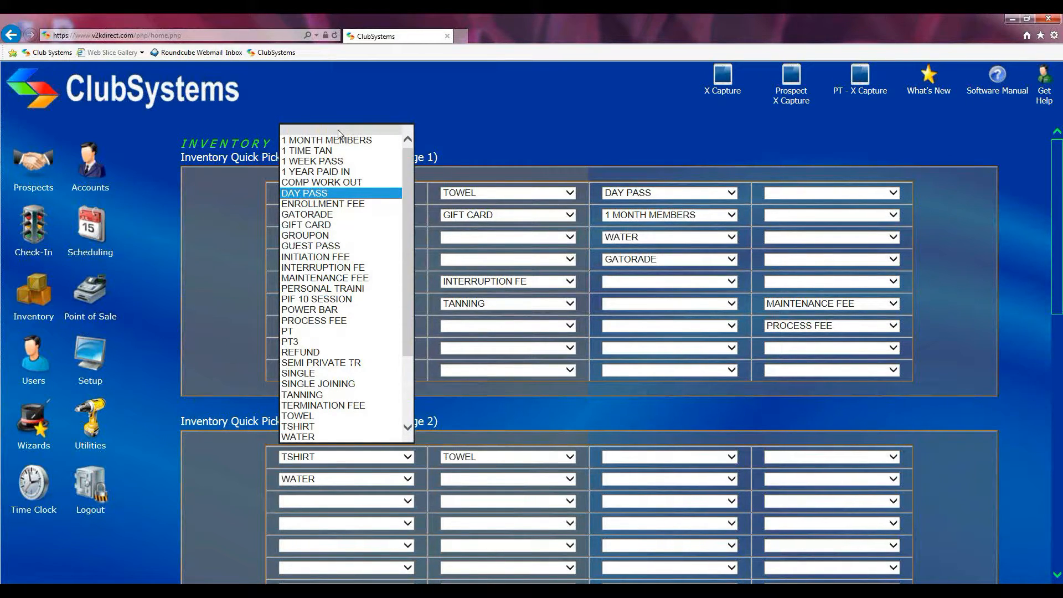
click(335, 216)
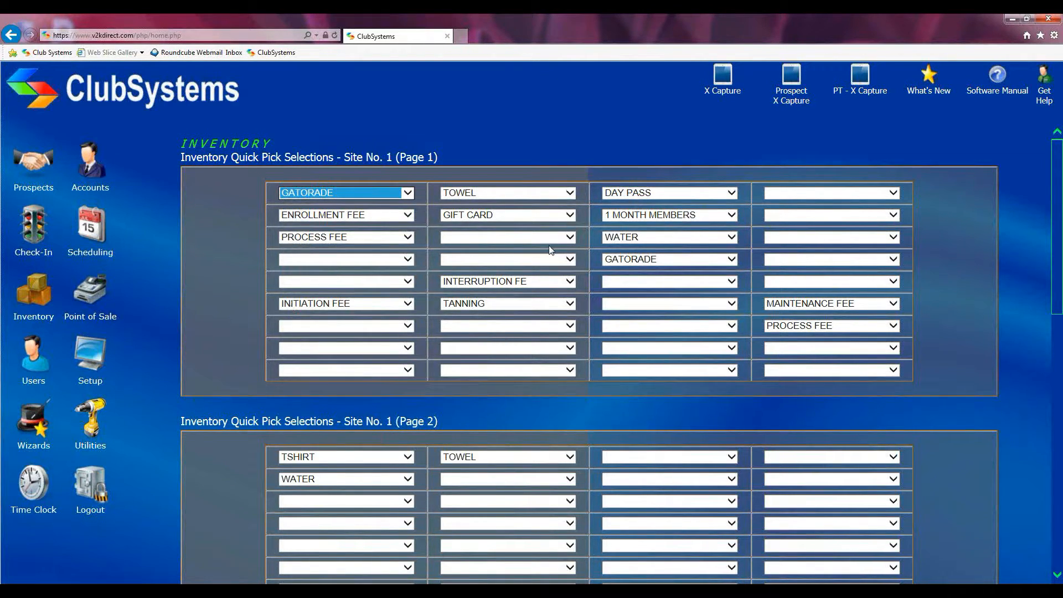
scroll(551, 249, down, 5)
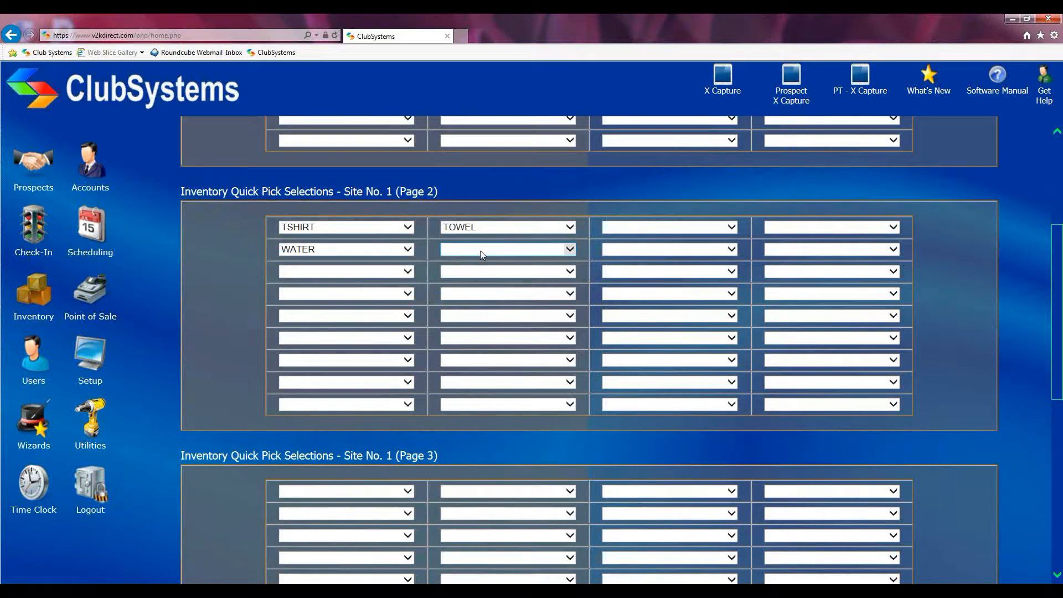
scroll(480, 254, down, 3)
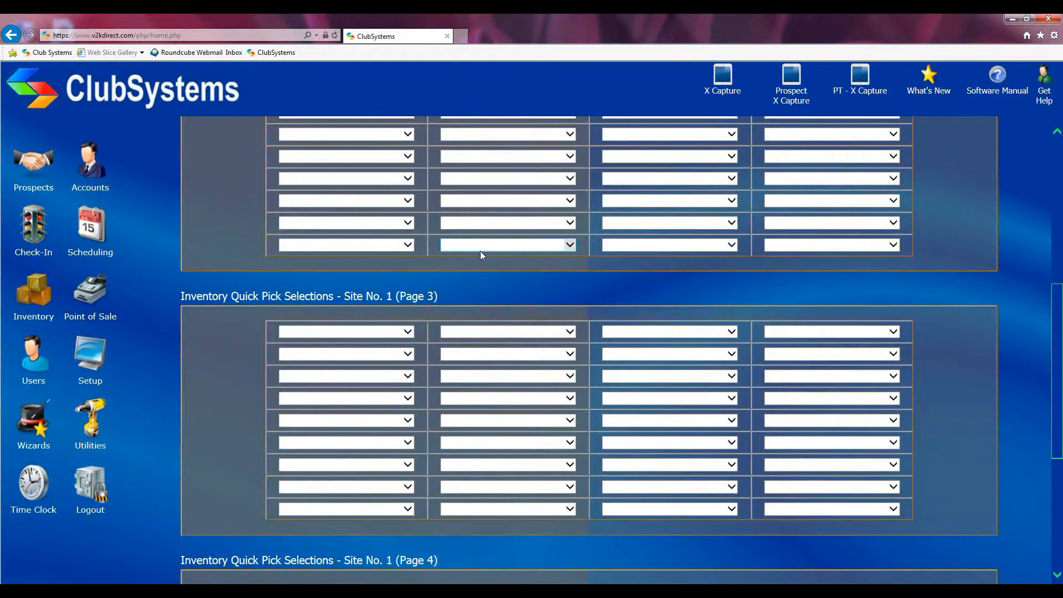
scroll(480, 251, down, 6)
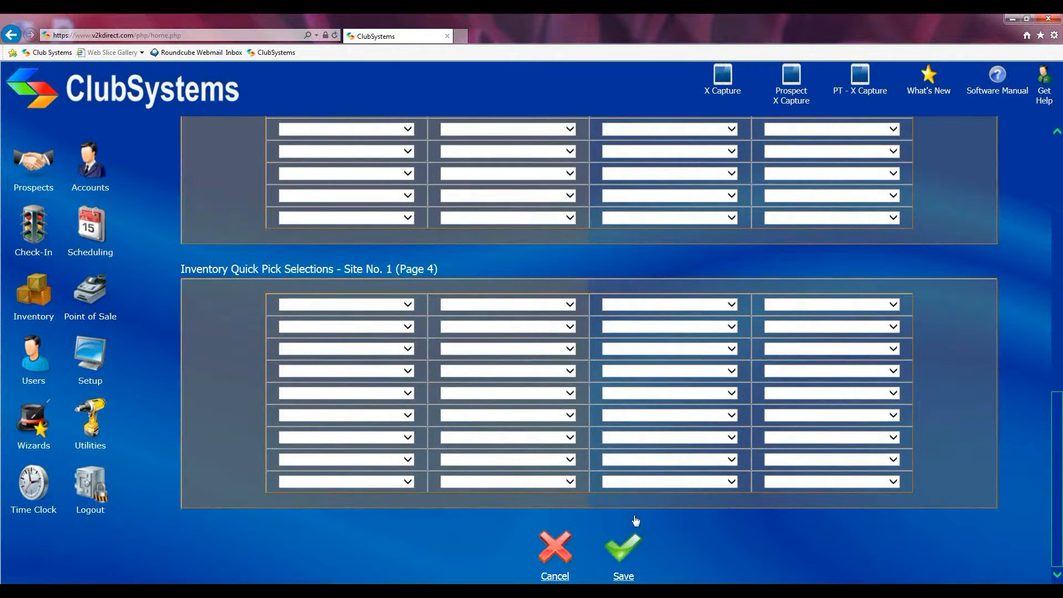
click(611, 547)
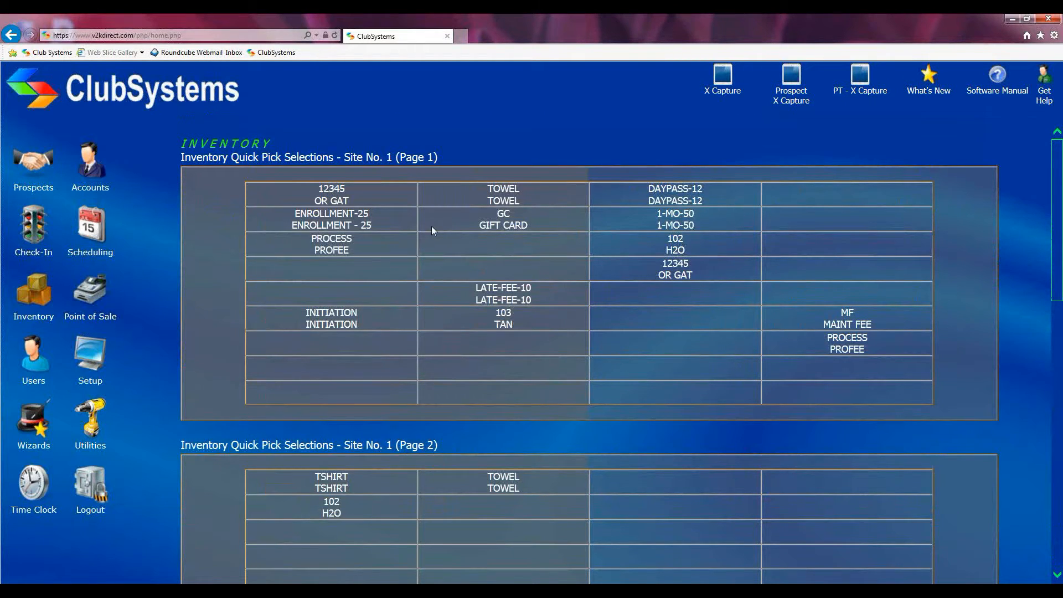
Review the saved quick pick selections and check page 1 in the point of sale.
scroll(446, 228, down, 5)
scroll(447, 228, down, 9)
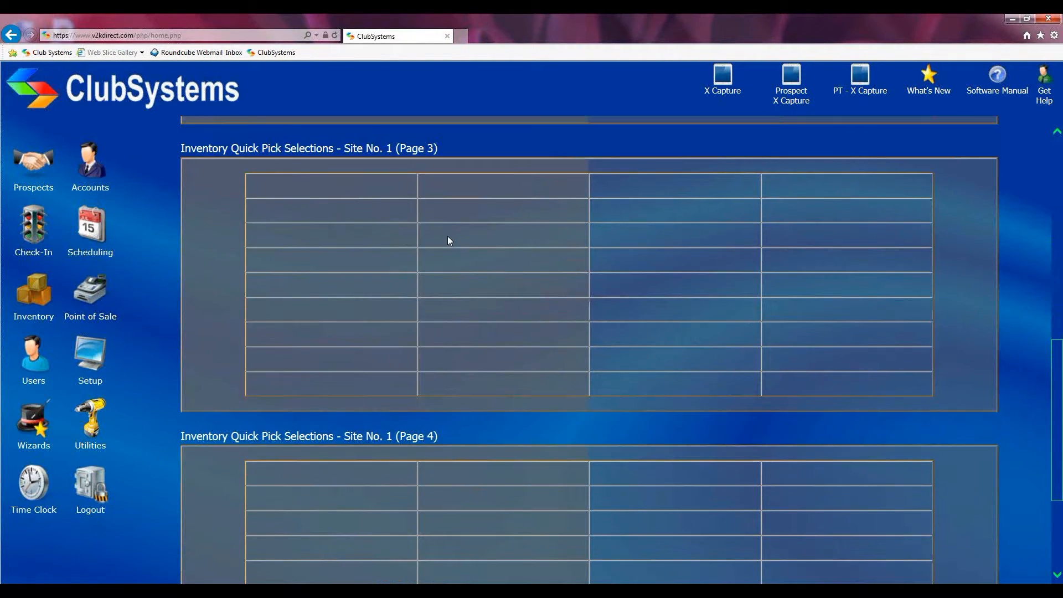
click(588, 547)
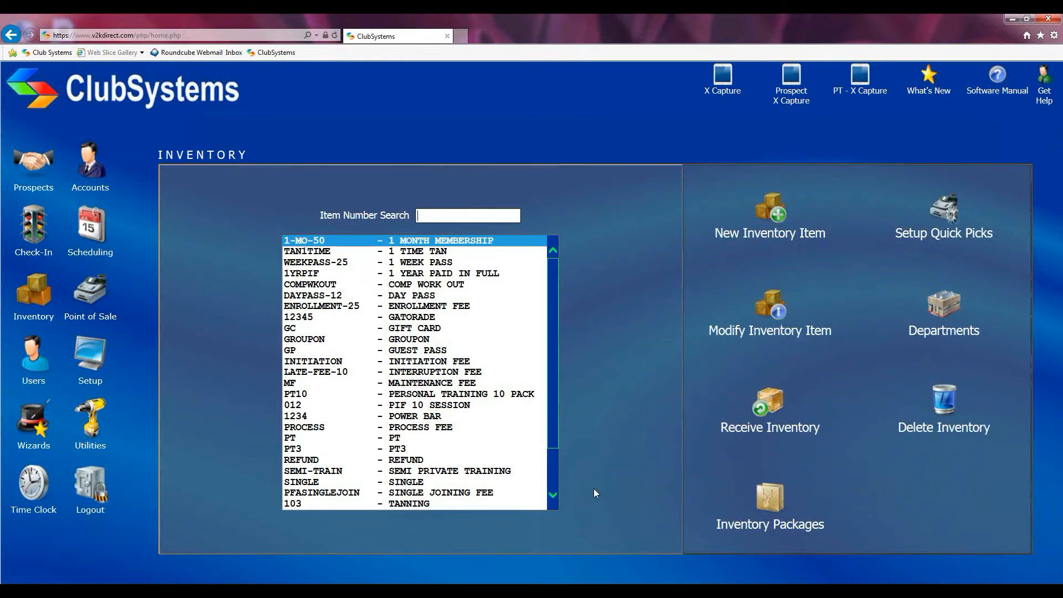
click(91, 293)
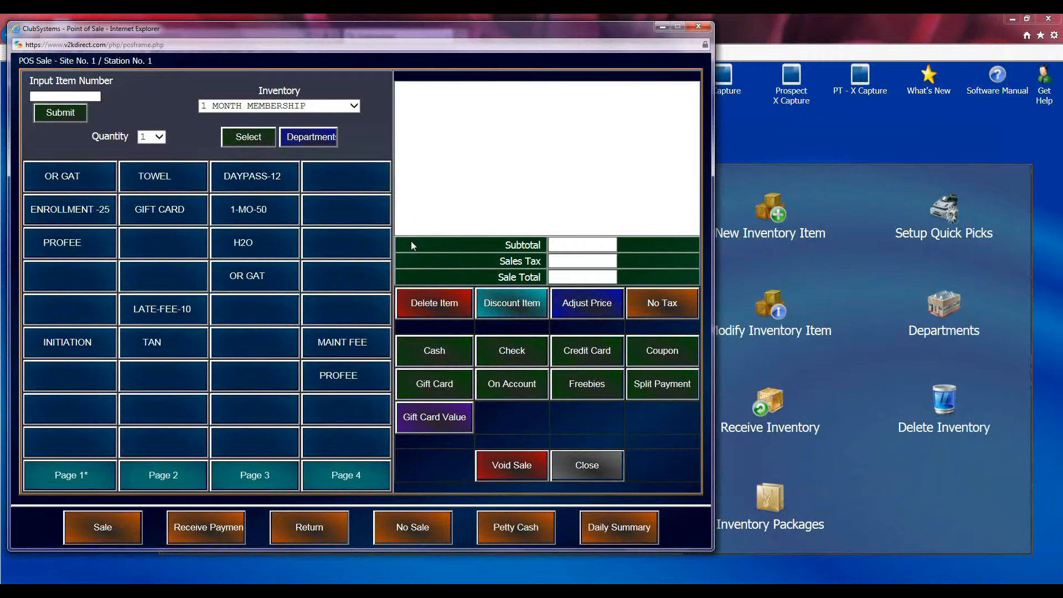
click(697, 26)
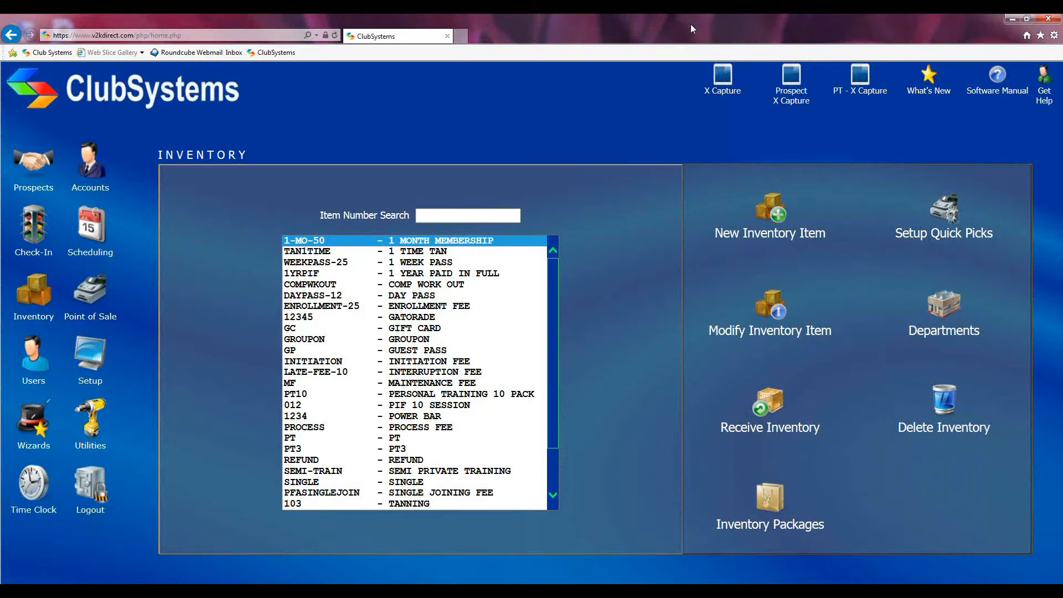
Open the unused department 7 for modification and return to the department list with its name left blank.
click(942, 299)
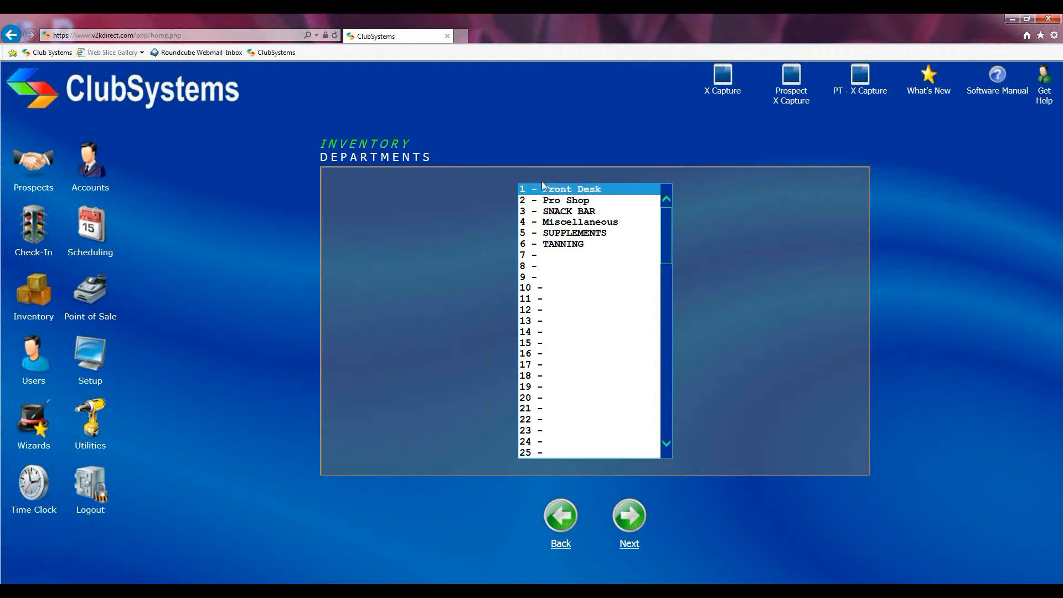
click(542, 256)
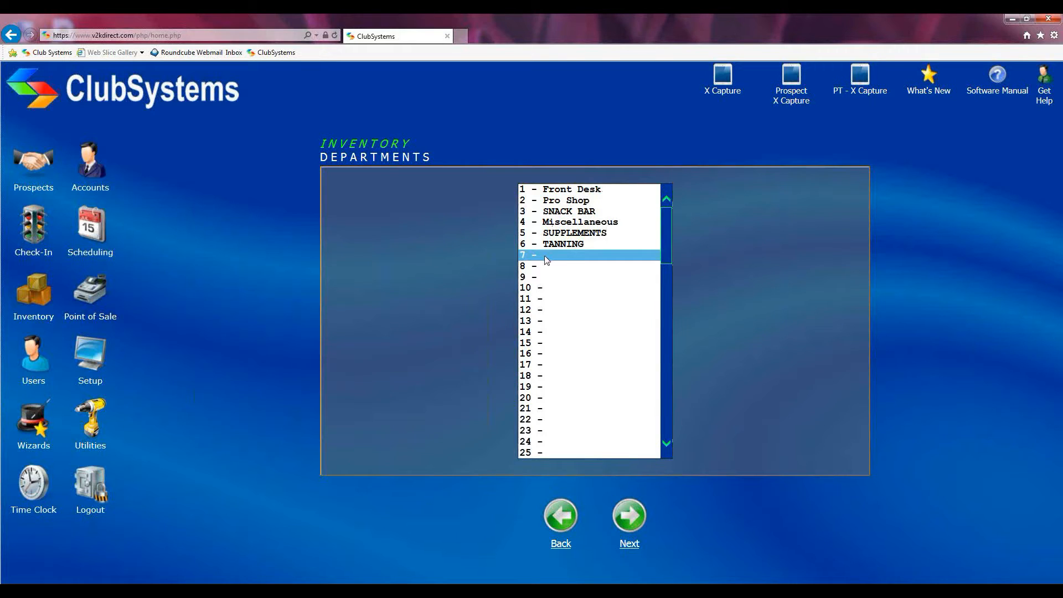
click(627, 516)
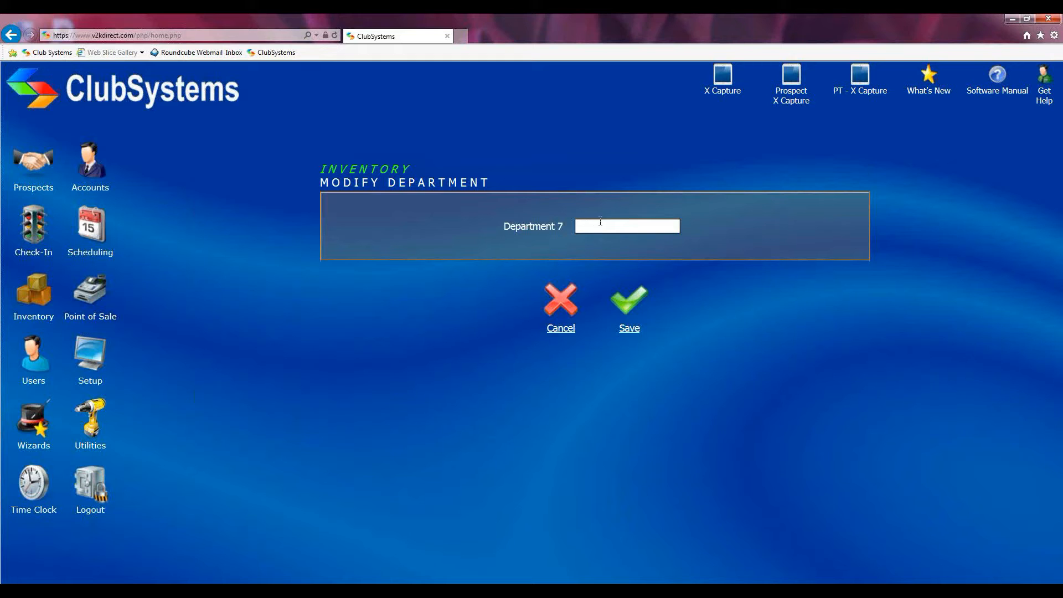
click(619, 310)
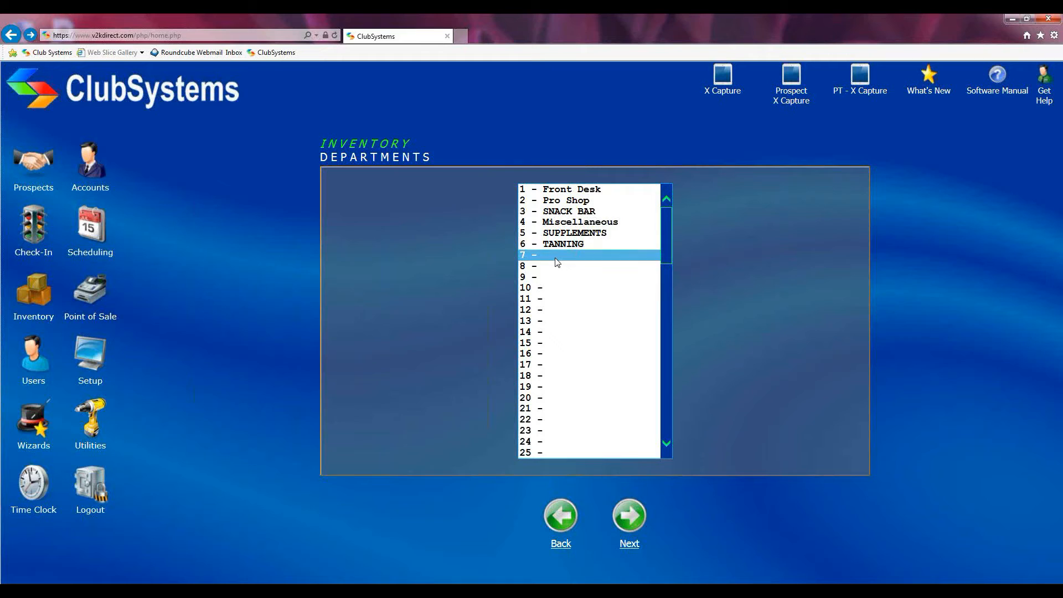
Look over the unused department slots from 7 to 15 and return to the inventory overview.
drag(553, 255, 552, 341)
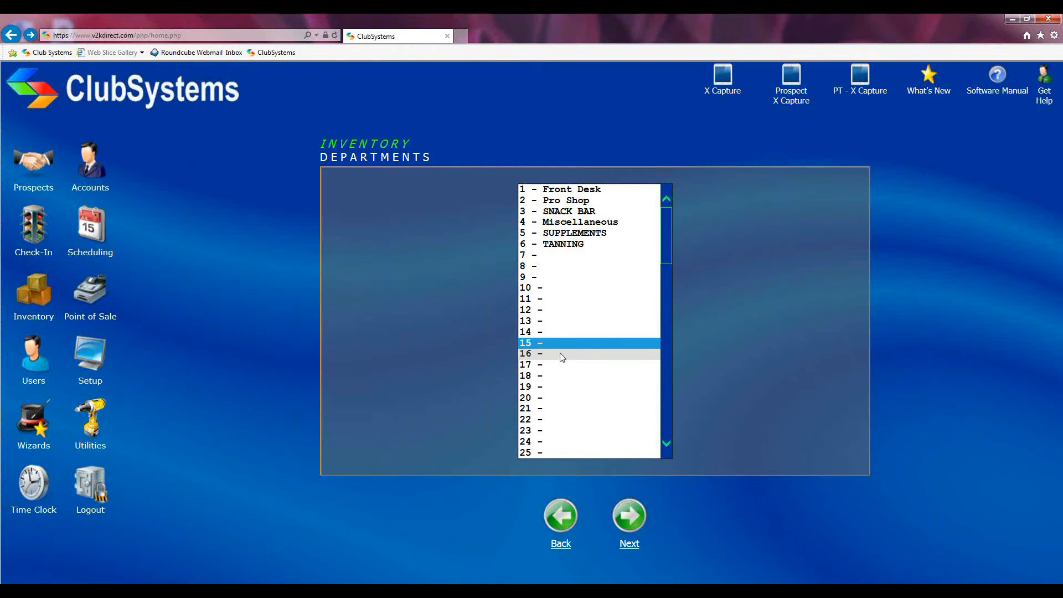
mouse_move(667, 239)
mouse_down()
mouse_move(662, 407)
mouse_move(665, 228)
mouse_up()
click(561, 518)
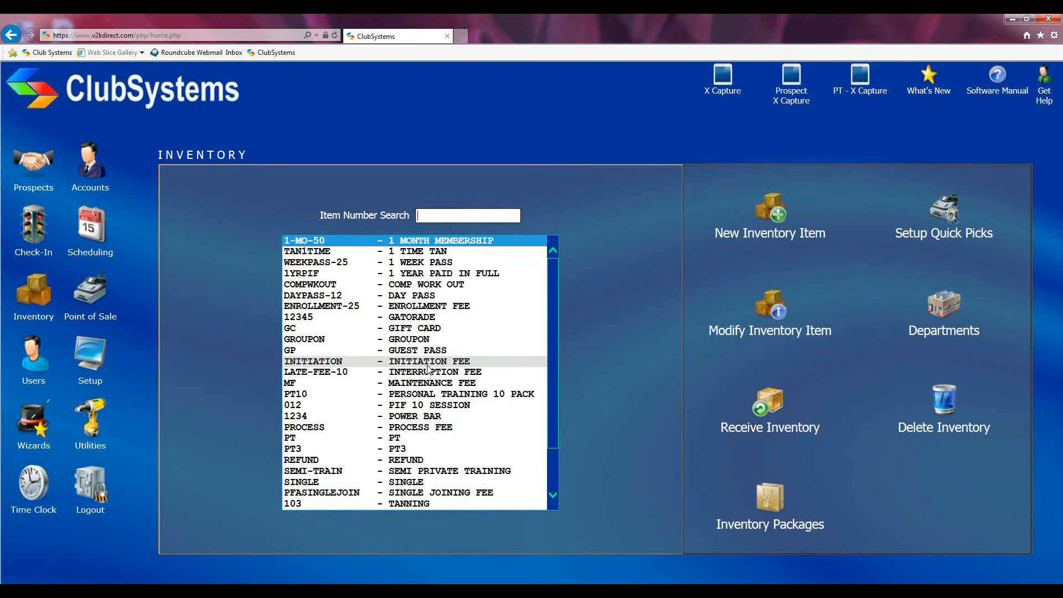
Select the POWER BAR item in the inventory list.
click(437, 416)
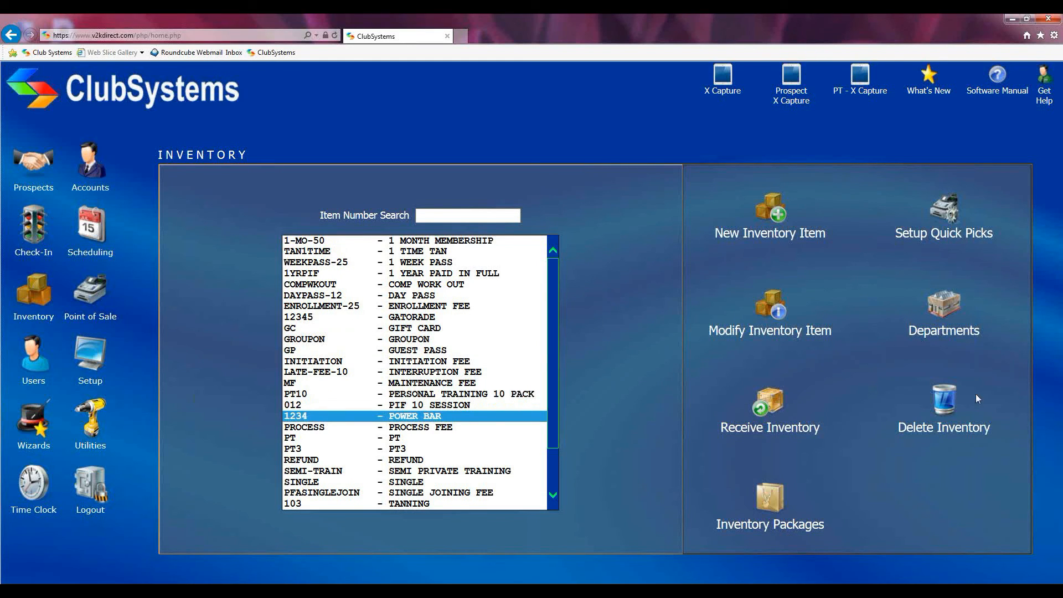